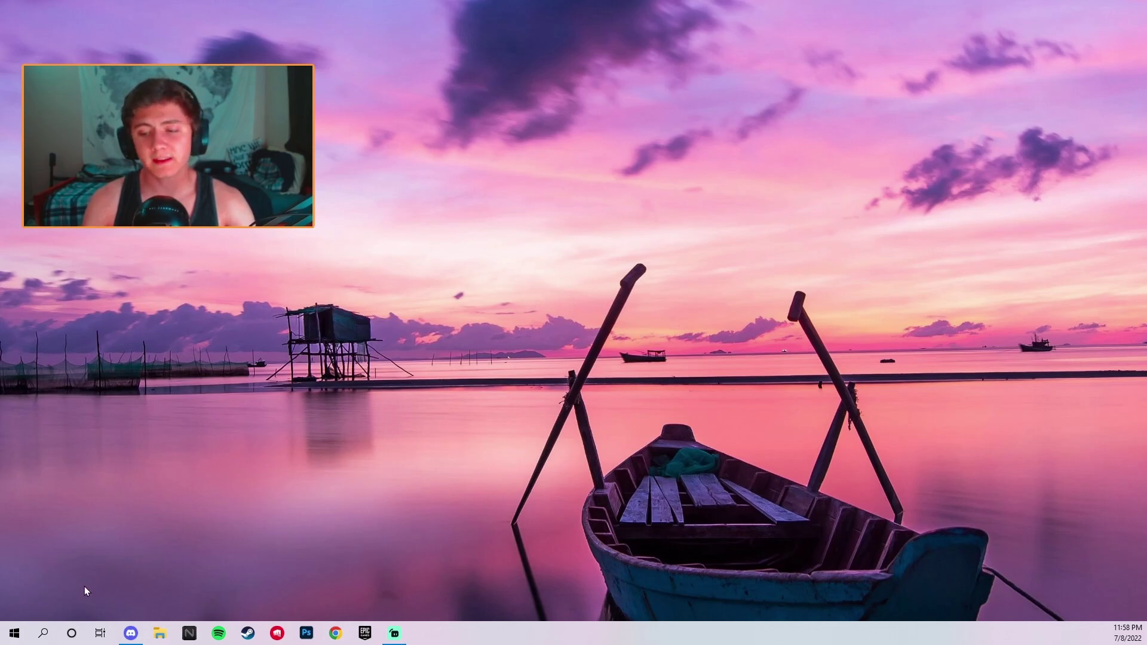
Open Windows Search from the taskbar.
left_click(43, 632)
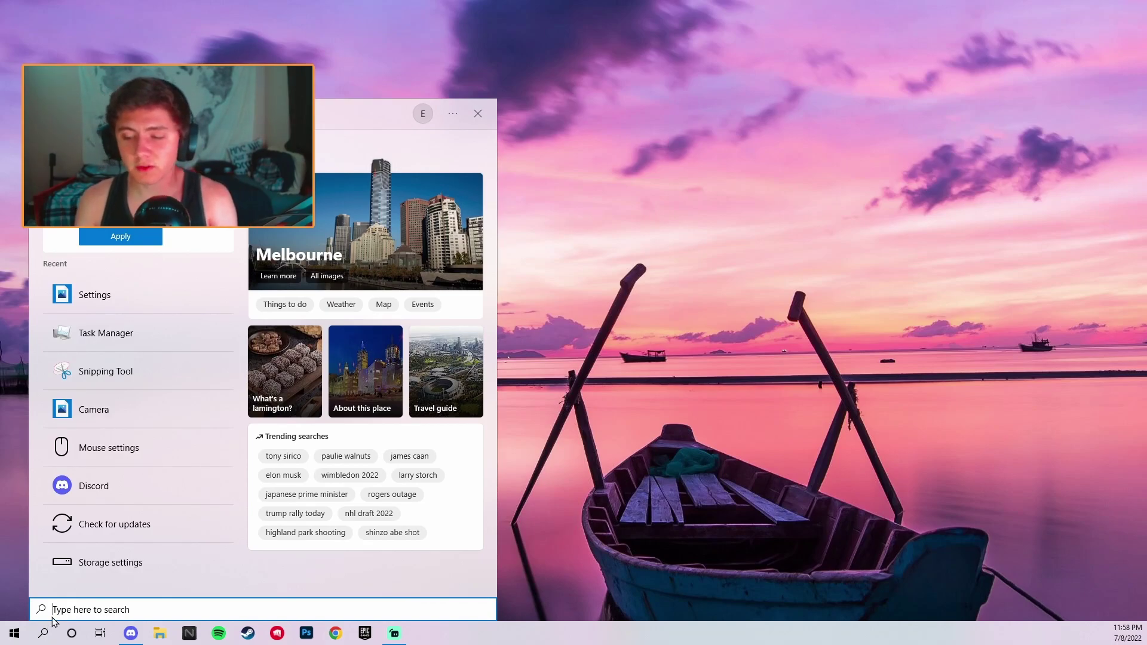
Search for 'Settings', launch the app, and go to System's Display page.
type("Settingset")
key("BackSpace")
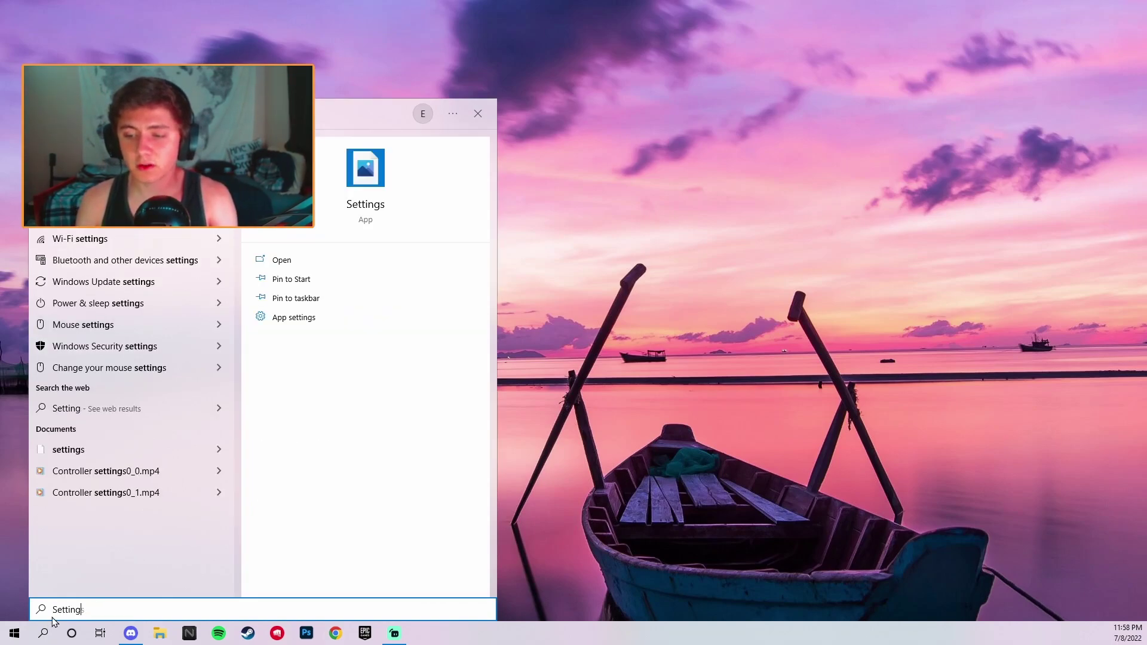
key("Return")
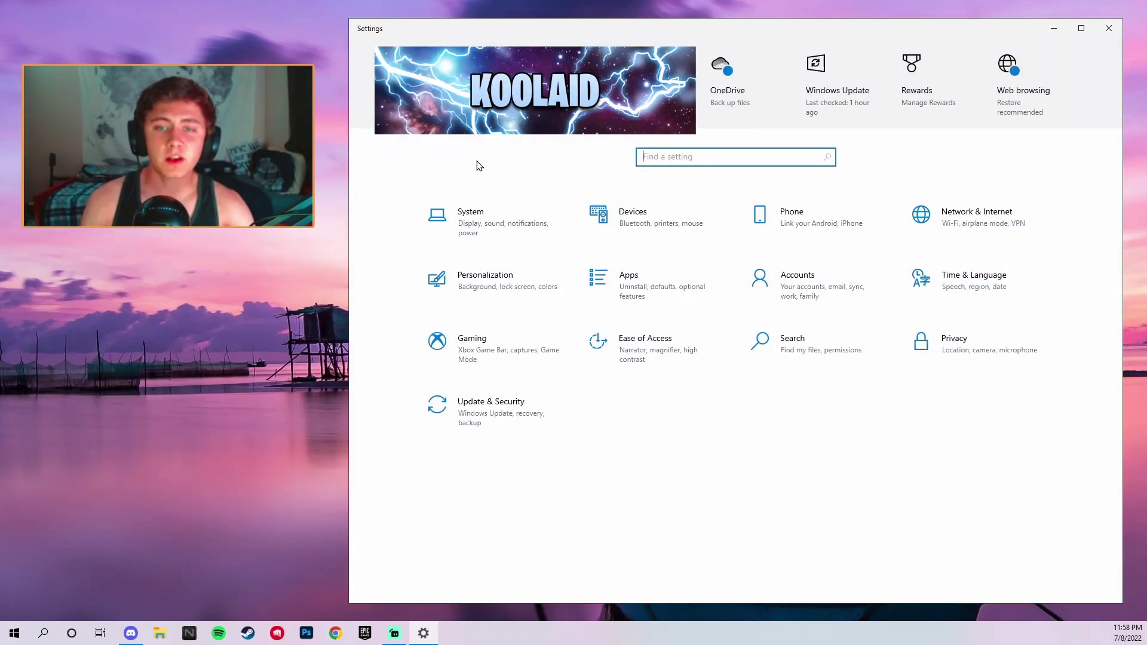
left_click(518, 223)
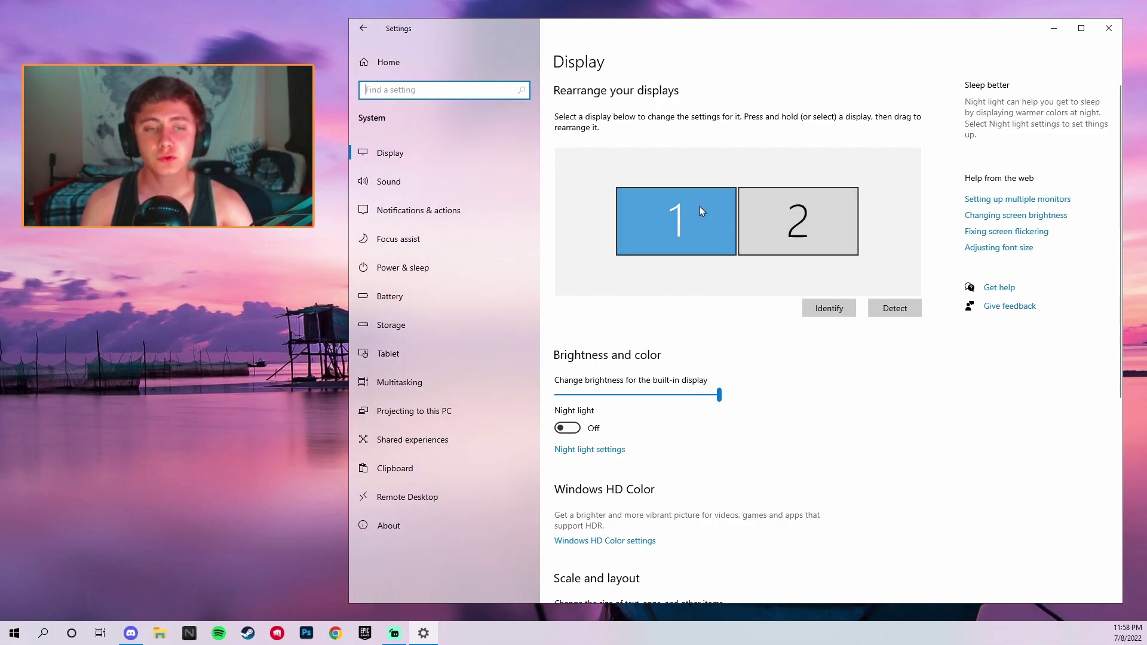
Select display 2 and review its resolution options, keeping 1920 × 1080 (Recommended).
left_click(747, 211)
scroll(762, 237, "down", 5)
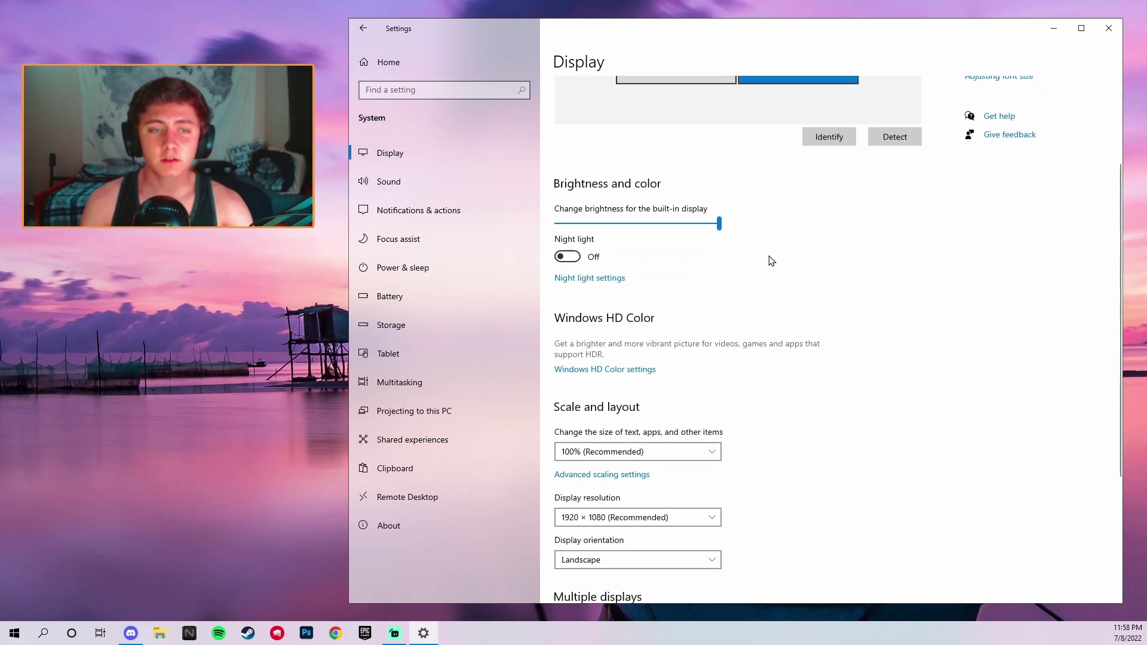
scroll(711, 249, "up", 4)
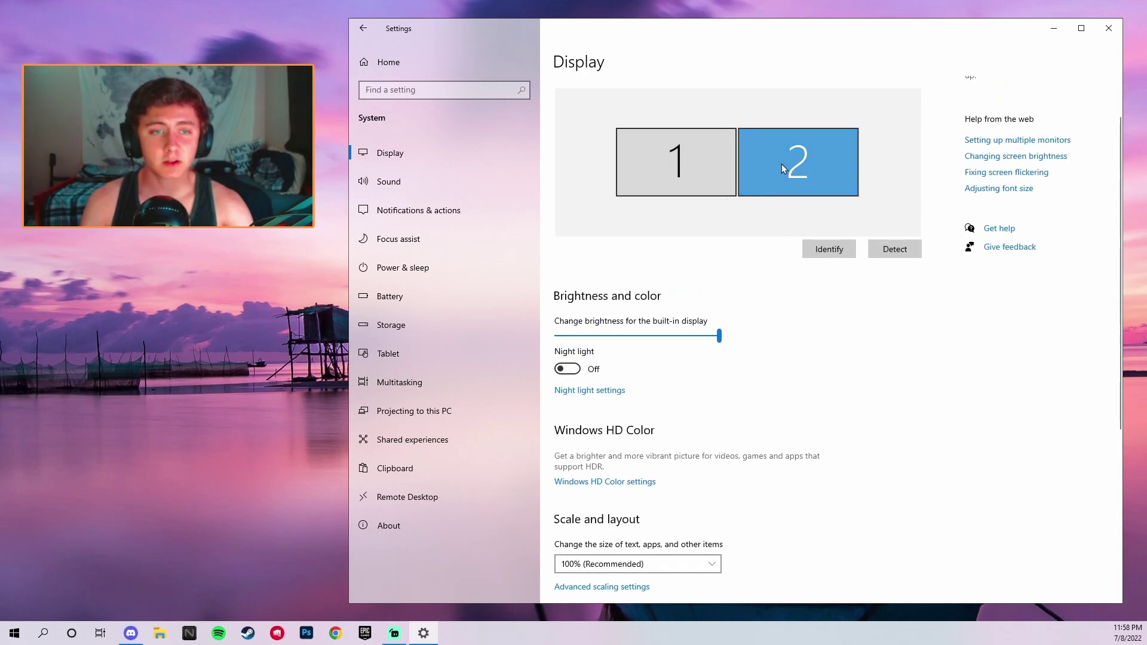
scroll(737, 341, "down", 5)
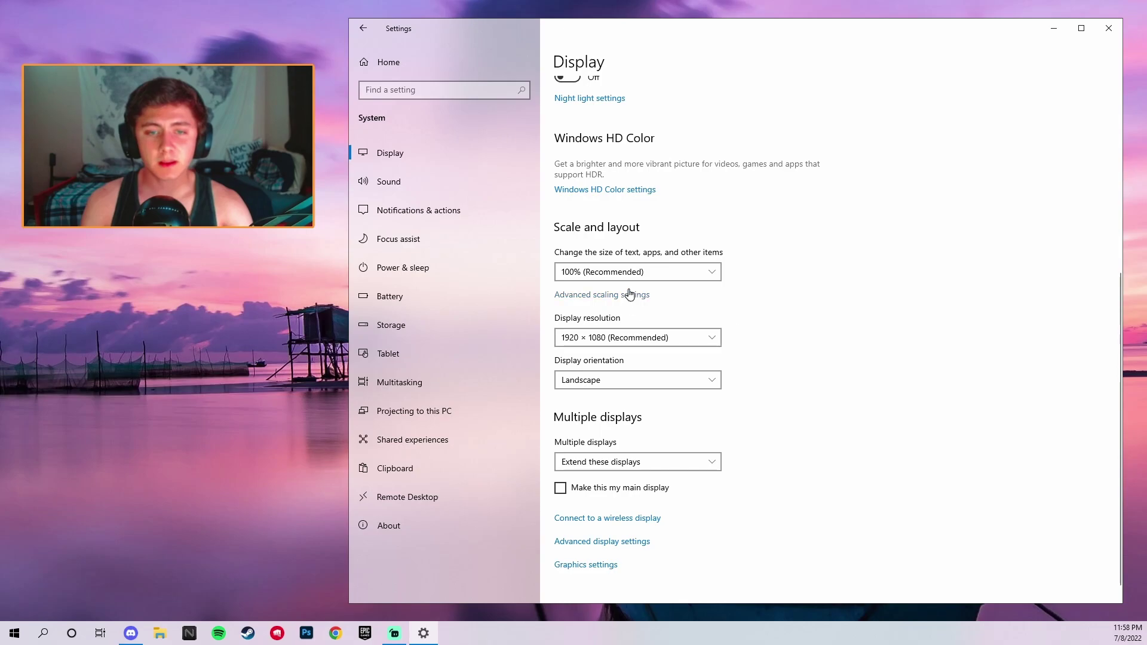
left_click(599, 337)
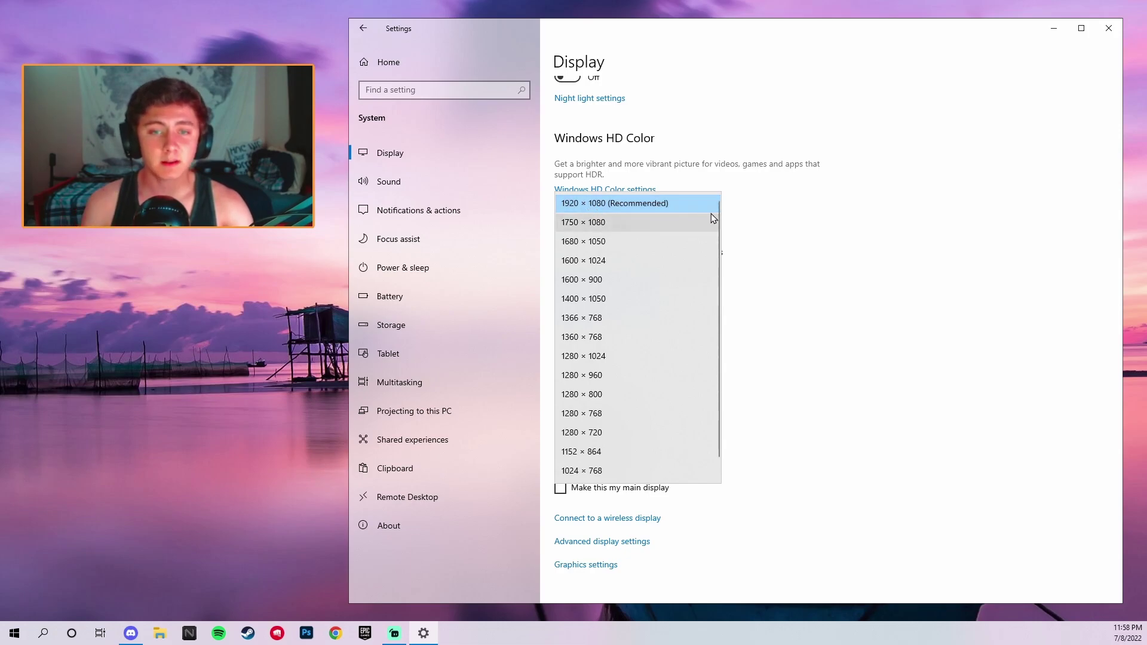
left_click(780, 255)
left_click(638, 334)
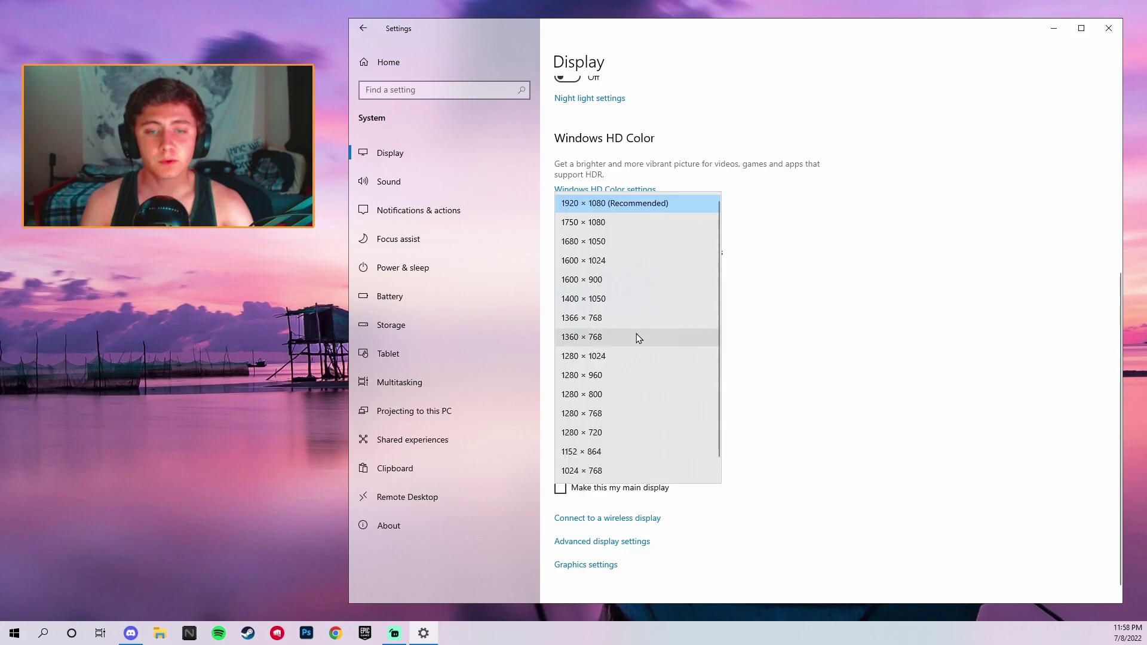
scroll(639, 345, "down", 1)
scroll(639, 377, "up", 1)
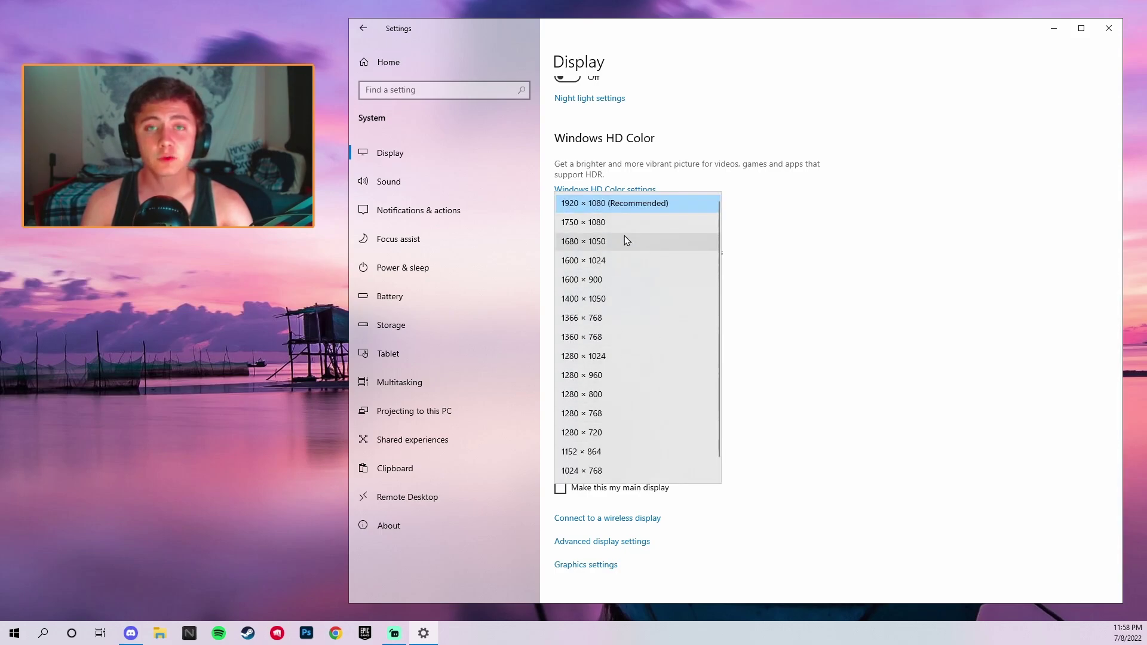
left_click(765, 232)
scroll(663, 316, "down", 1)
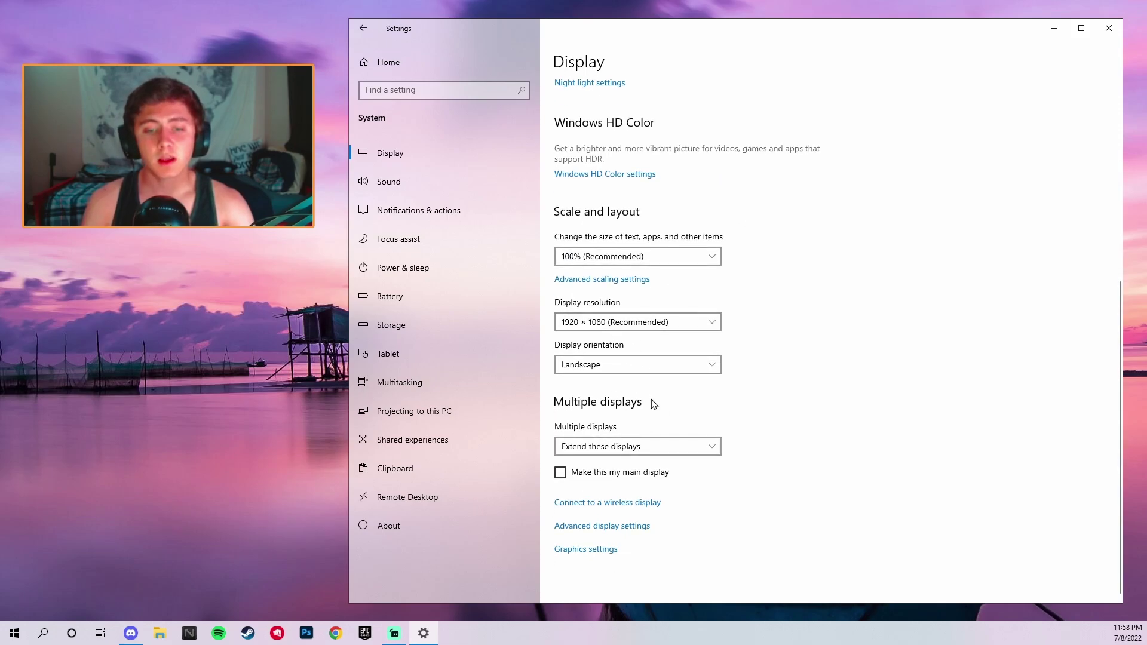
scroll(645, 374, "up", 6)
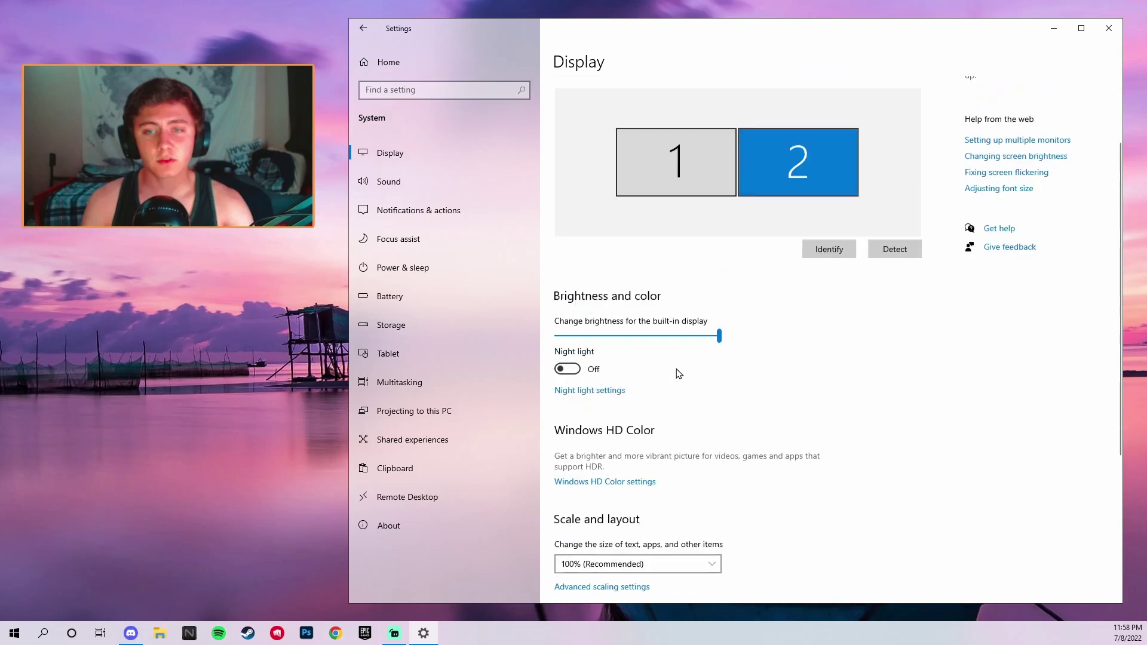
Review Notifications, Focus assist, Storage, Tablet and Multitasking pages, then return to Settings home.
left_click(428, 209)
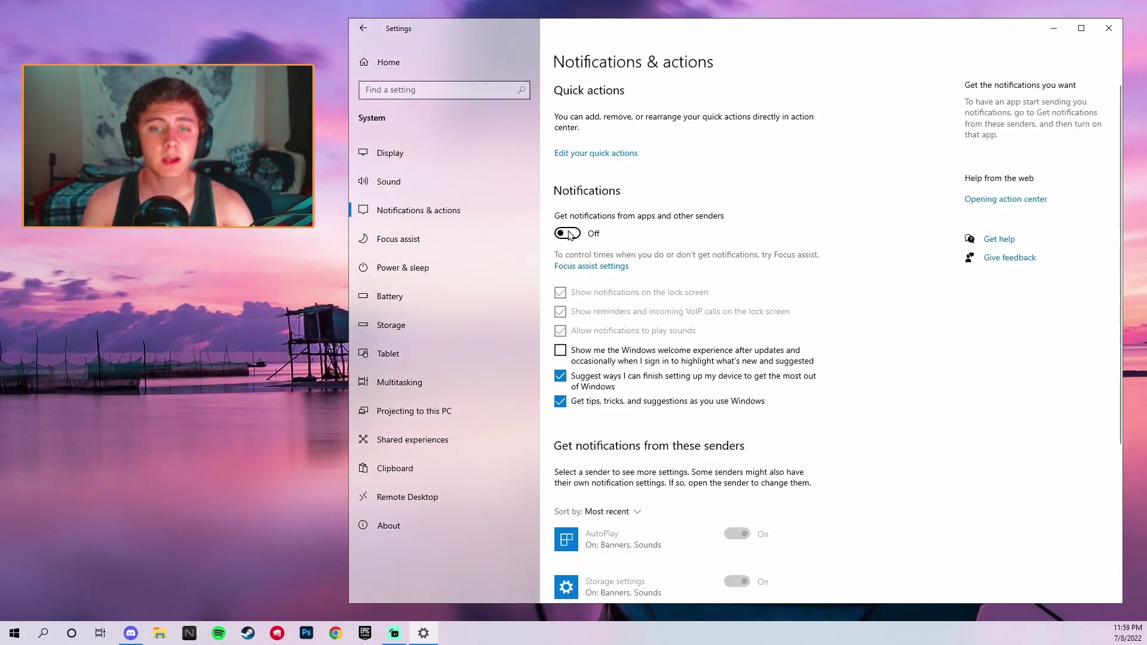
left_click(458, 241)
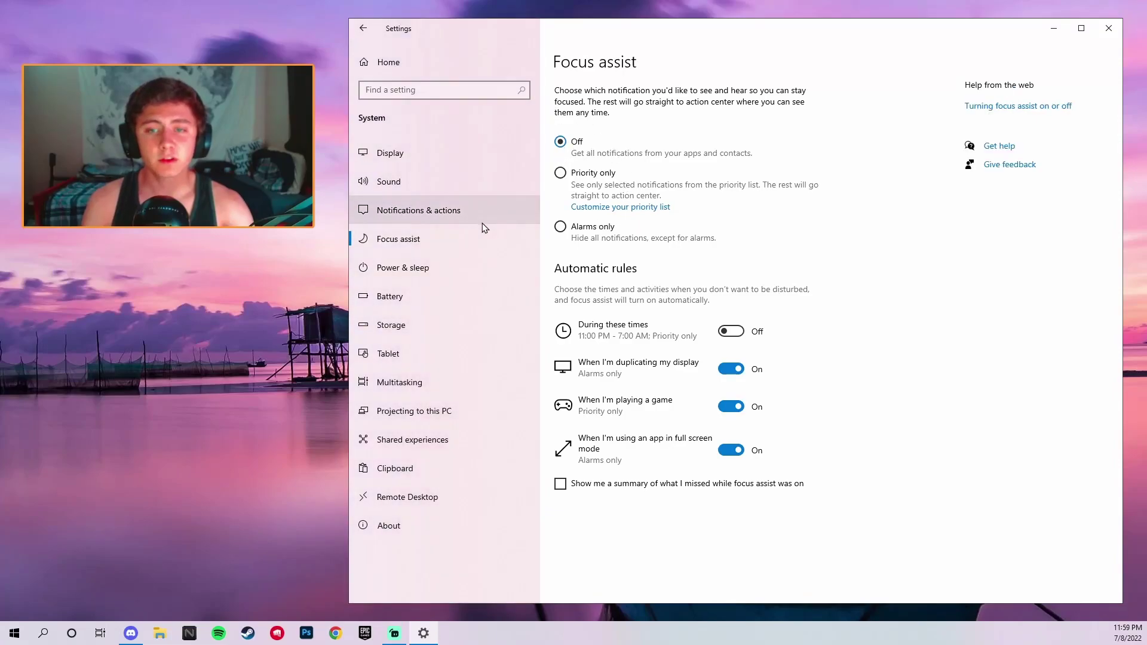
left_click(471, 332)
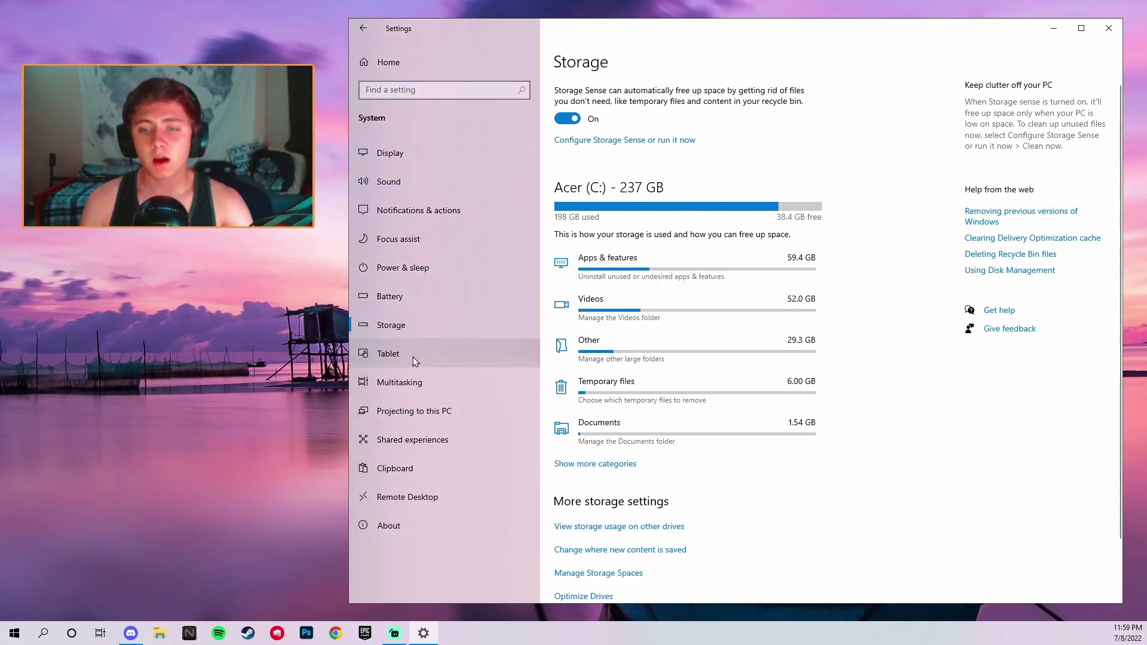
left_click(416, 354)
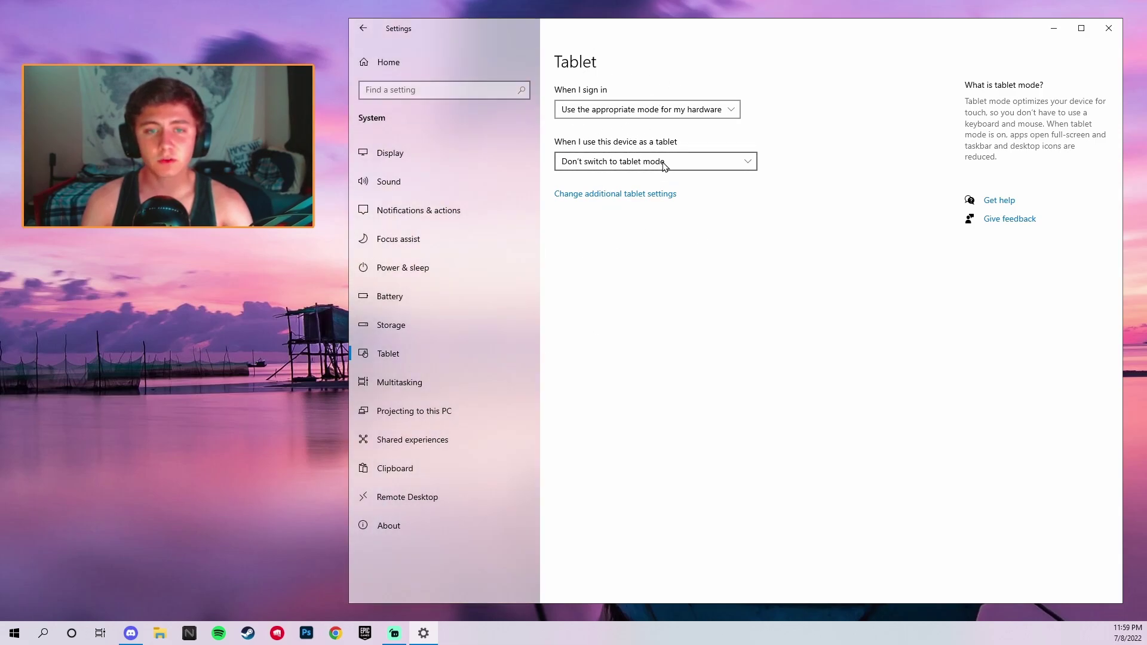
left_click(452, 375)
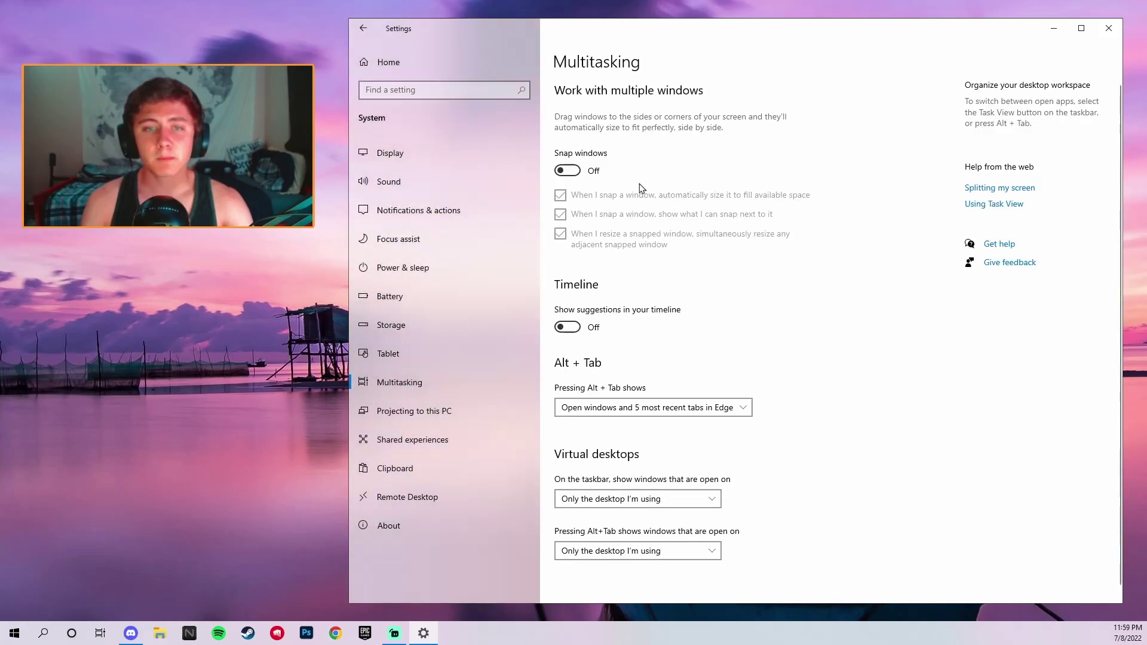
scroll(574, 315, "down", 2)
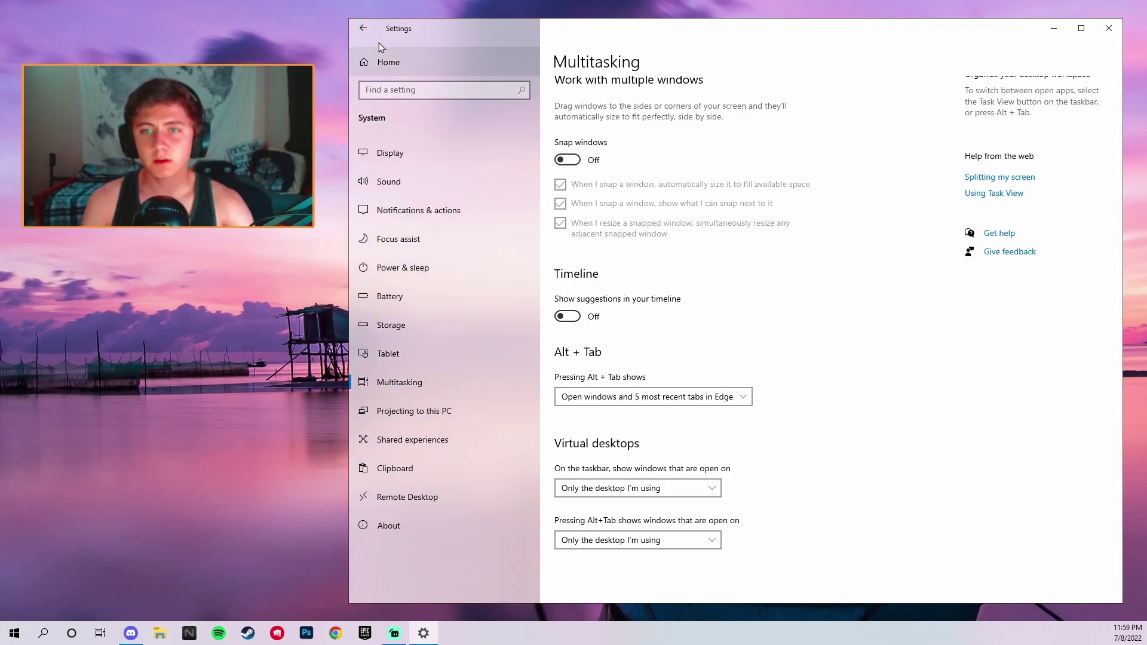
left_click(361, 30)
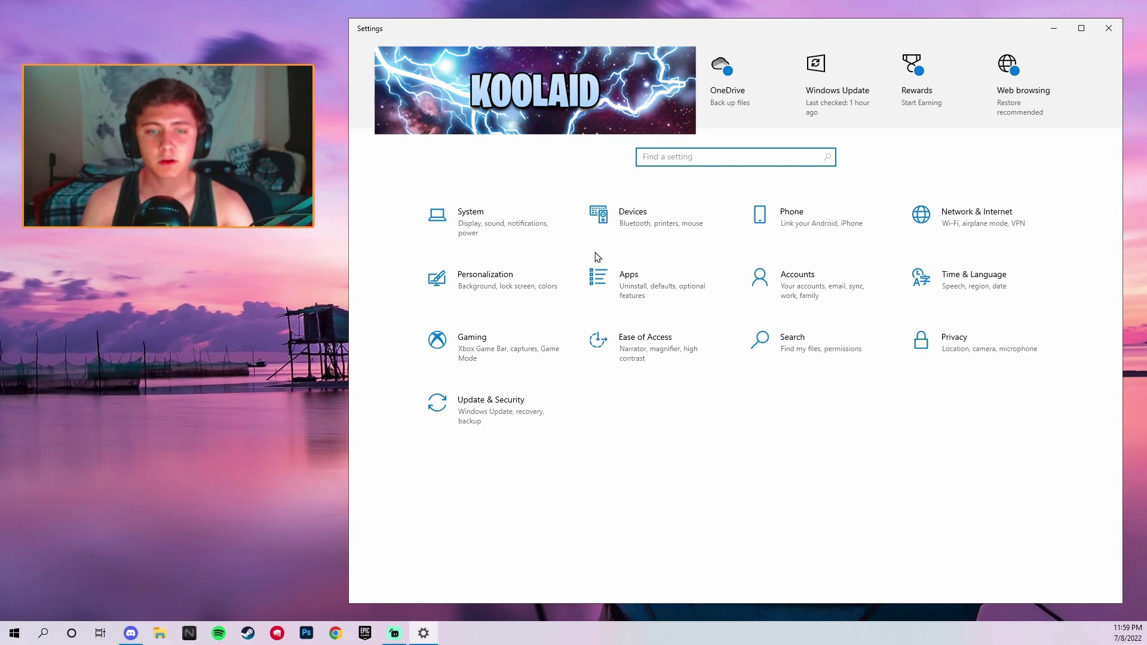
left_click(622, 285)
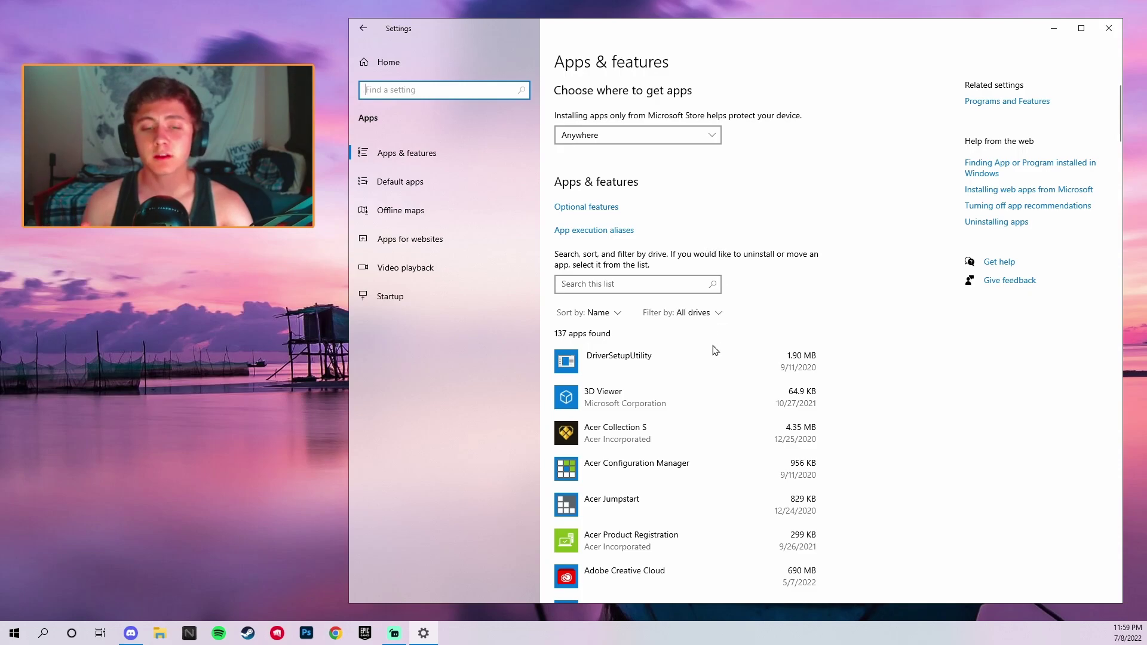
scroll(715, 448, "down", 2)
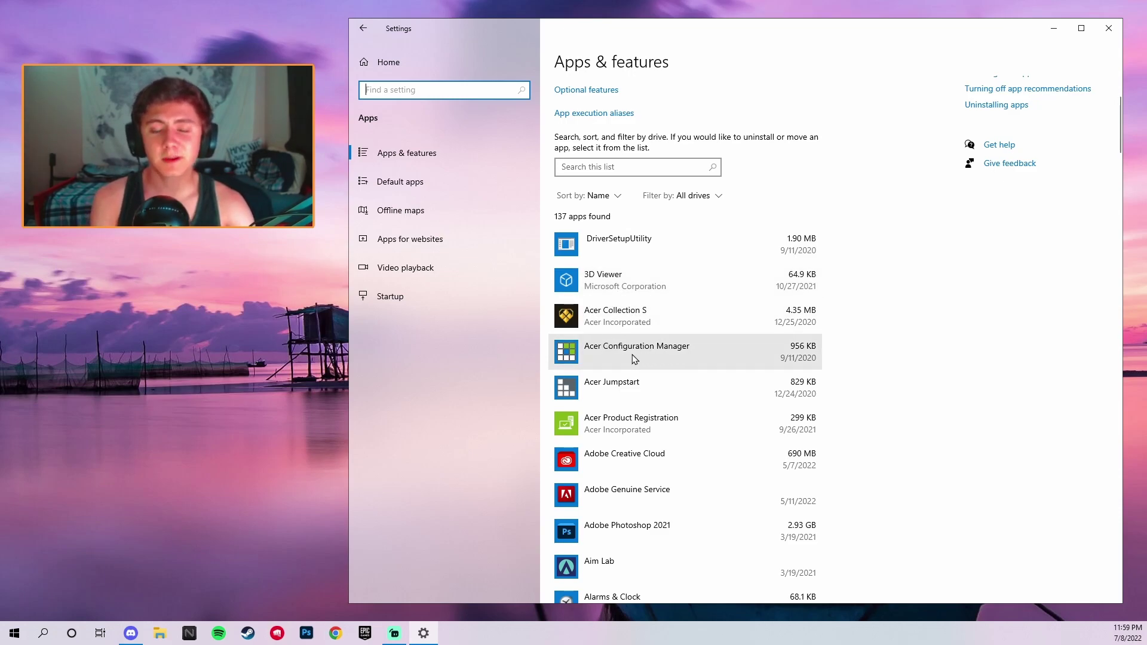
scroll(634, 353, "down", 5)
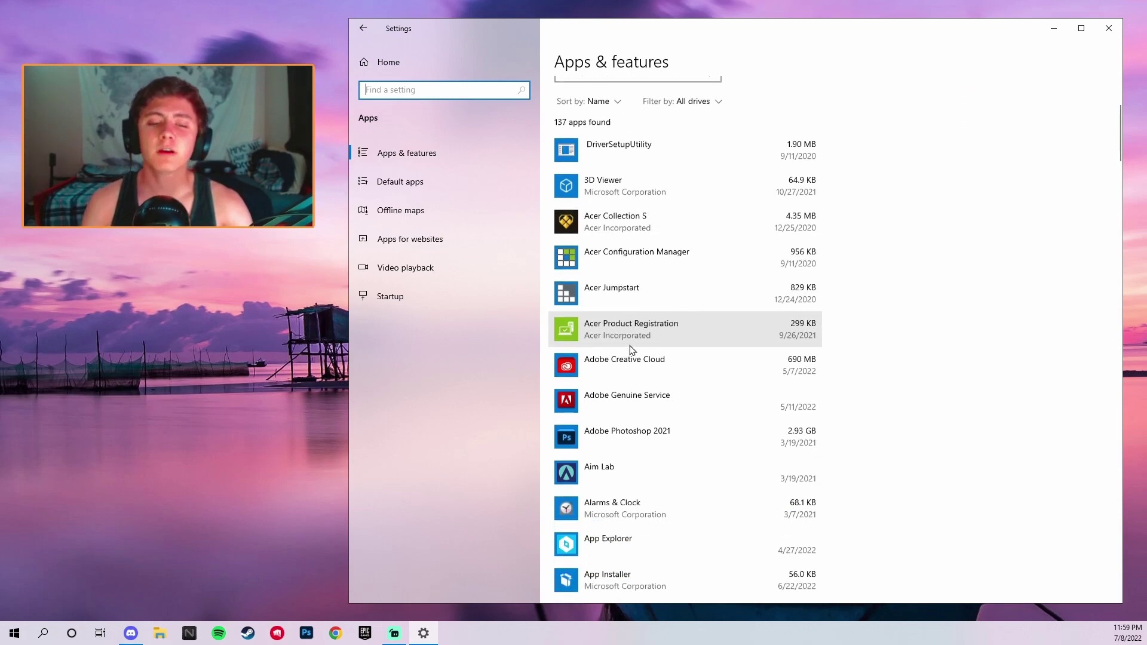
scroll(630, 378, "down", 6)
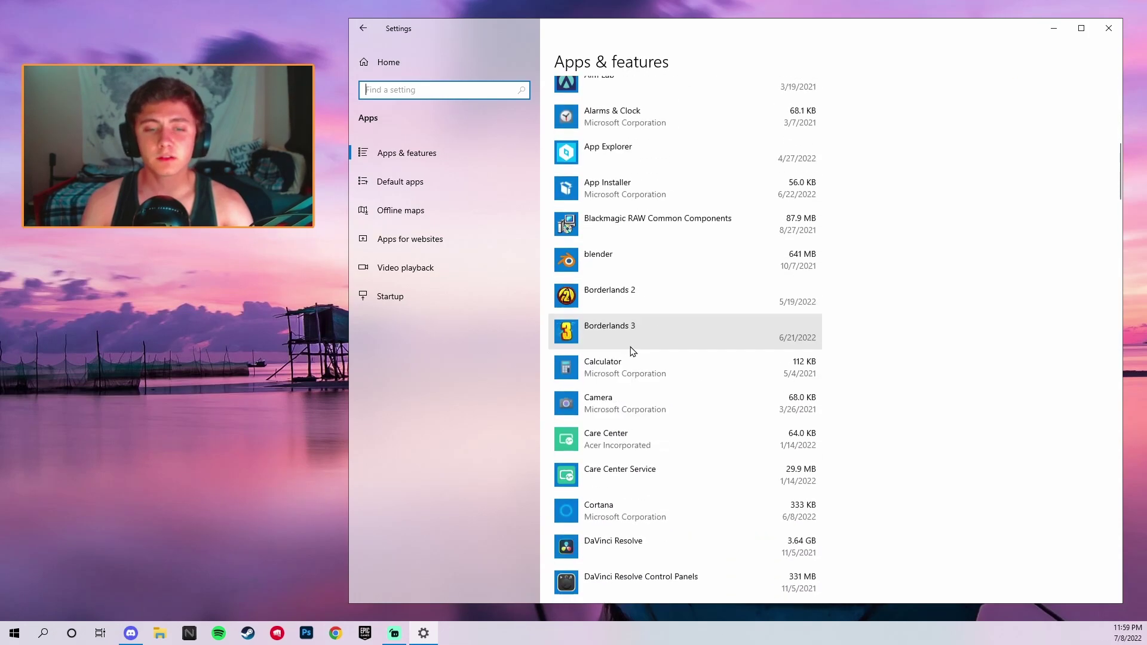
scroll(633, 239, "down", 4)
scroll(629, 304, "down", 3)
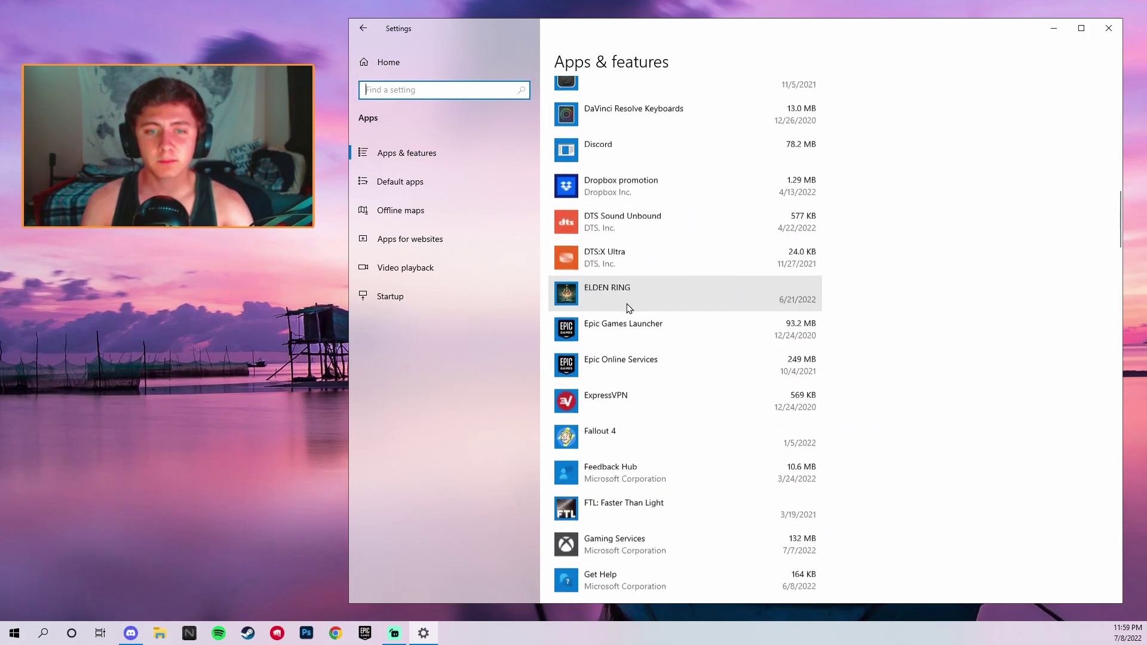
scroll(660, 154, "up", 3)
scroll(638, 206, "down", 17)
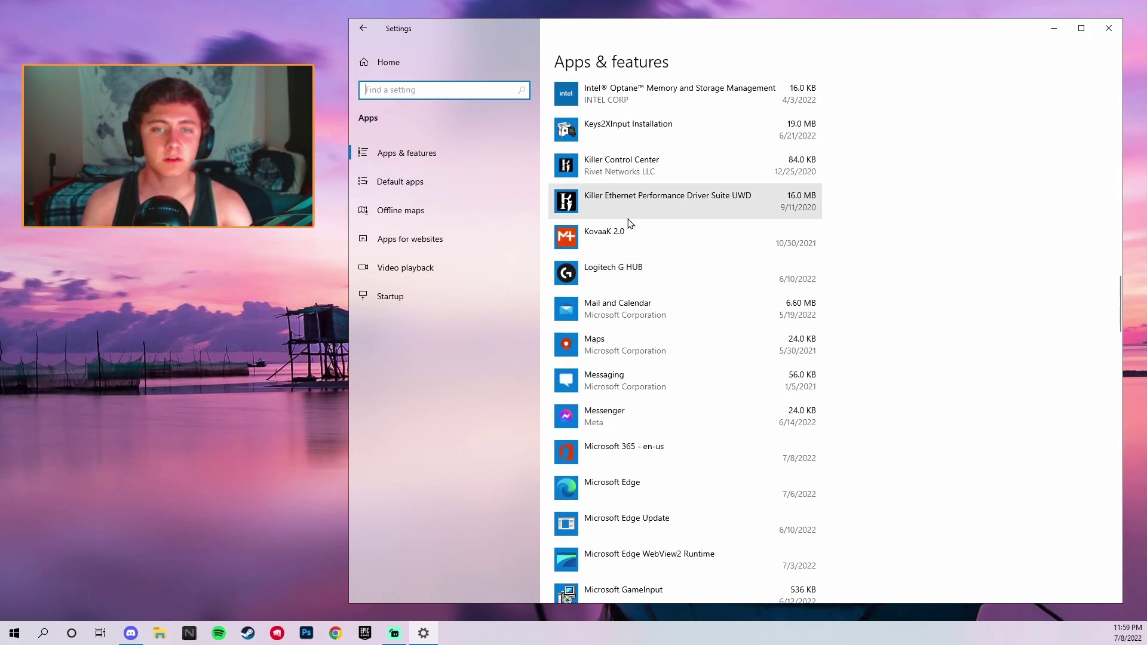
scroll(627, 220, "down", 6)
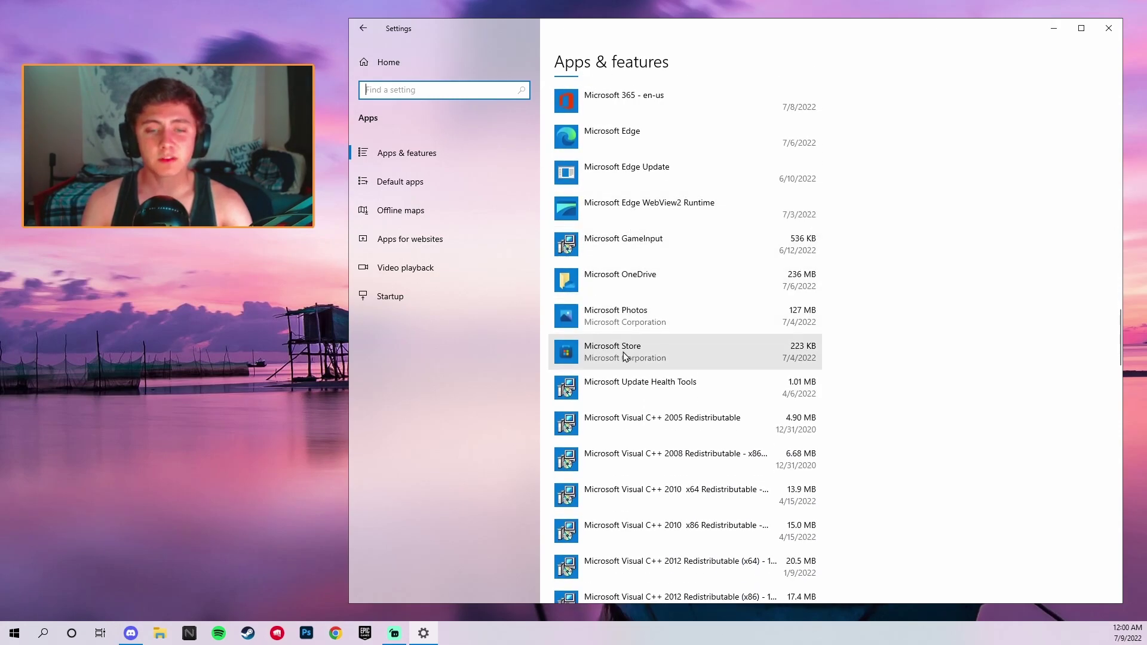
scroll(632, 371, "down", 2)
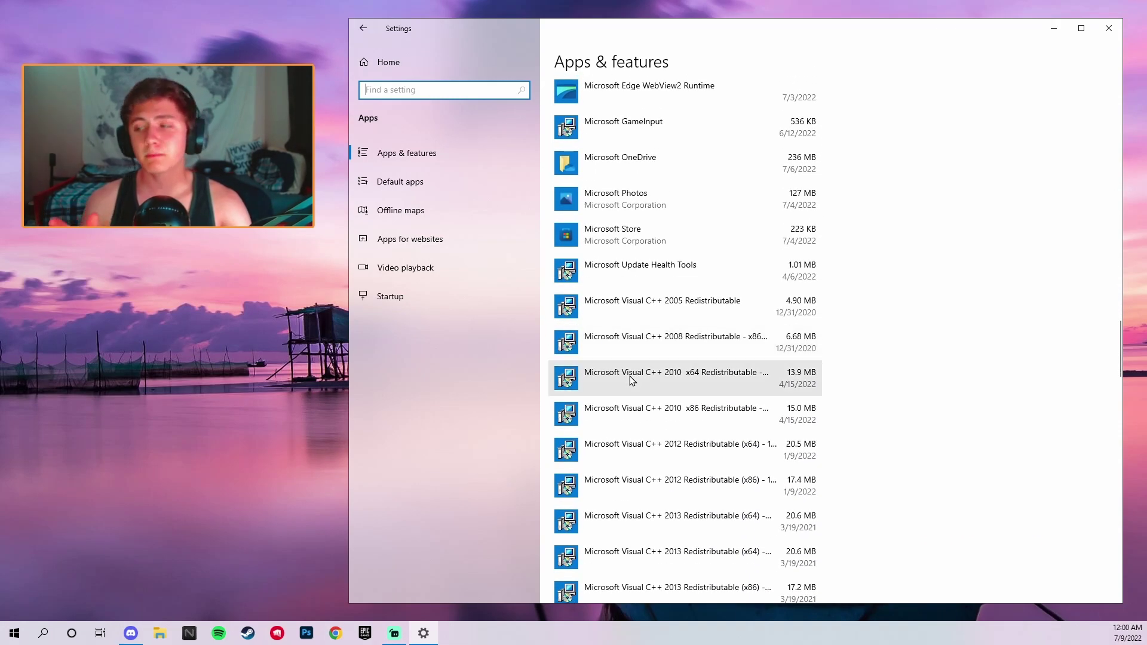
scroll(630, 375, "down", 4)
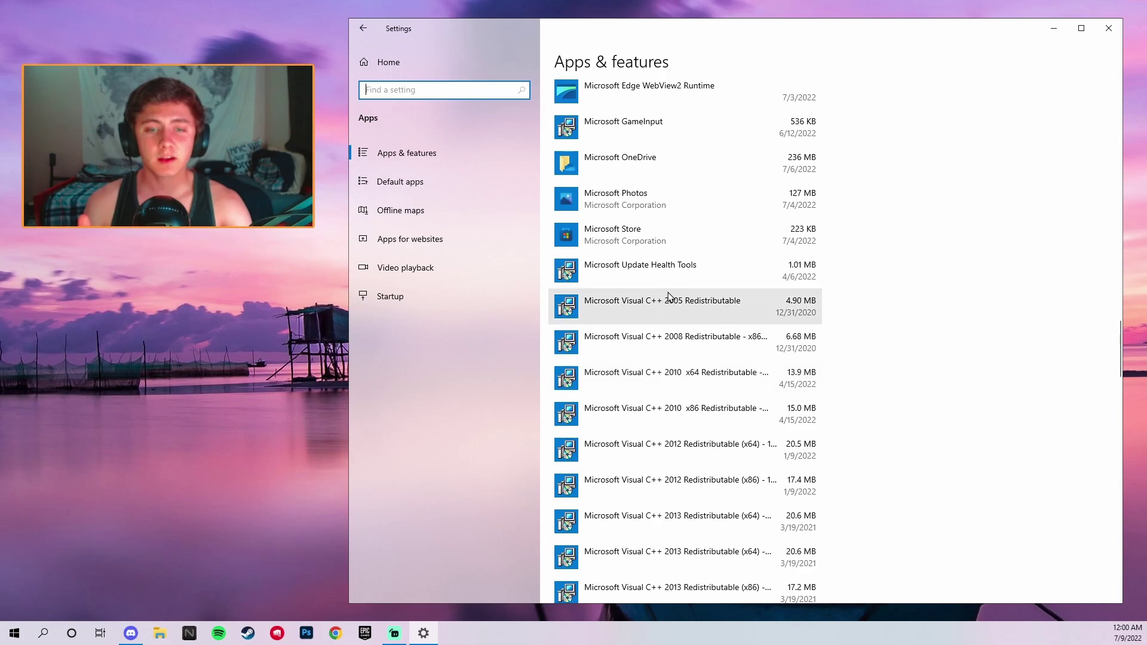
scroll(675, 293, "down", 9)
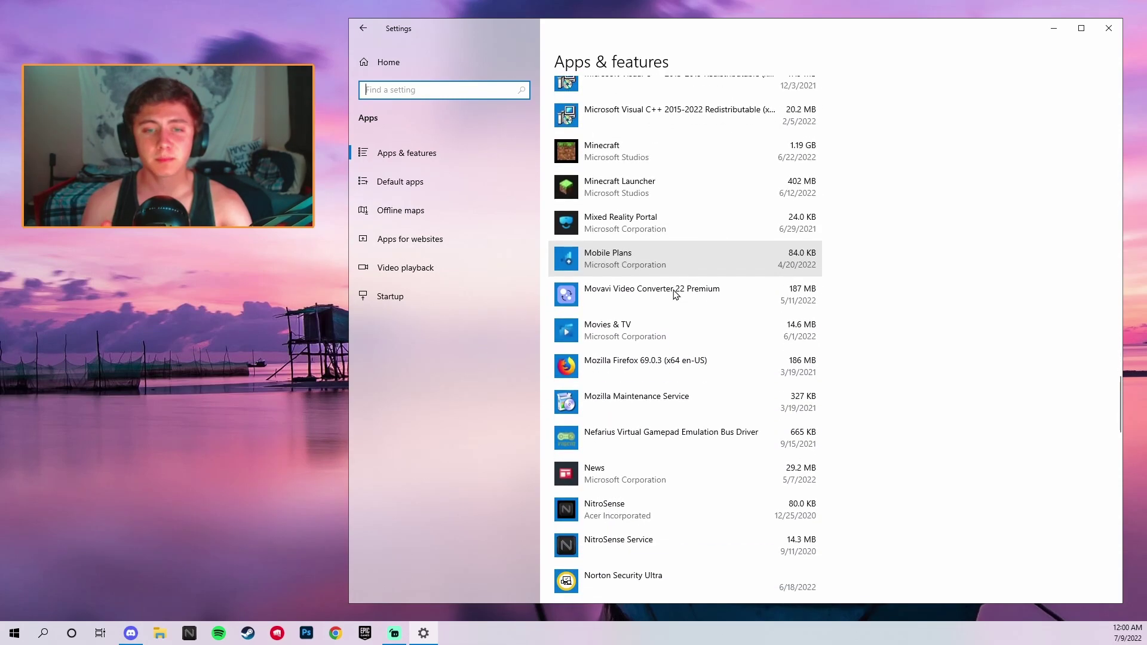
scroll(675, 296, "down", 15)
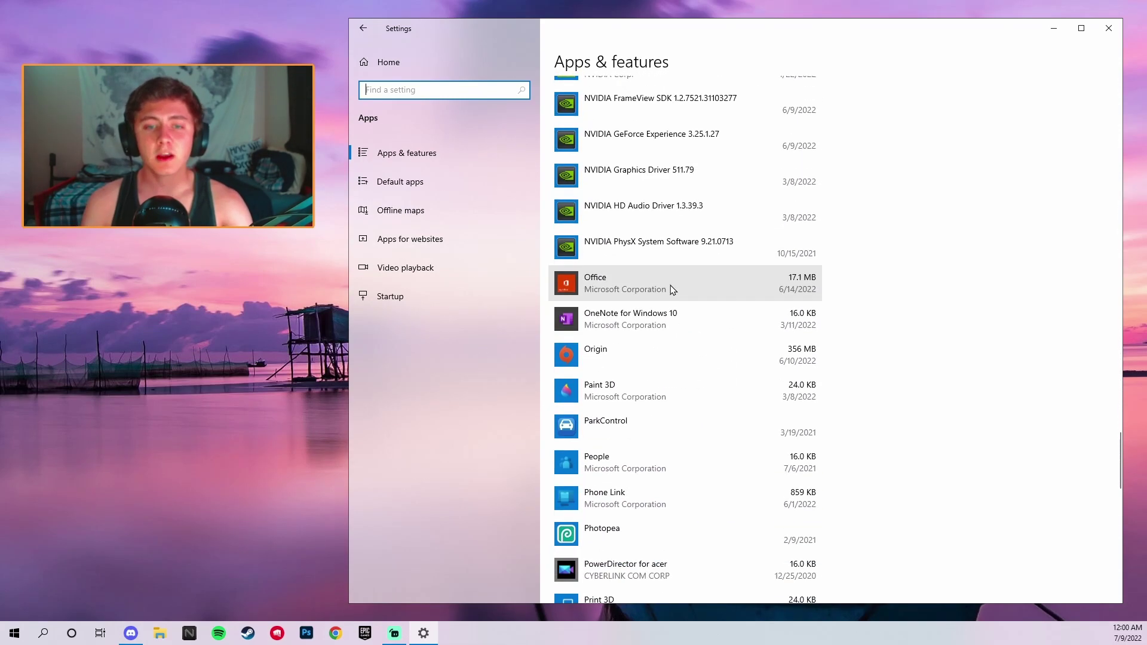
scroll(675, 285, "down", 9)
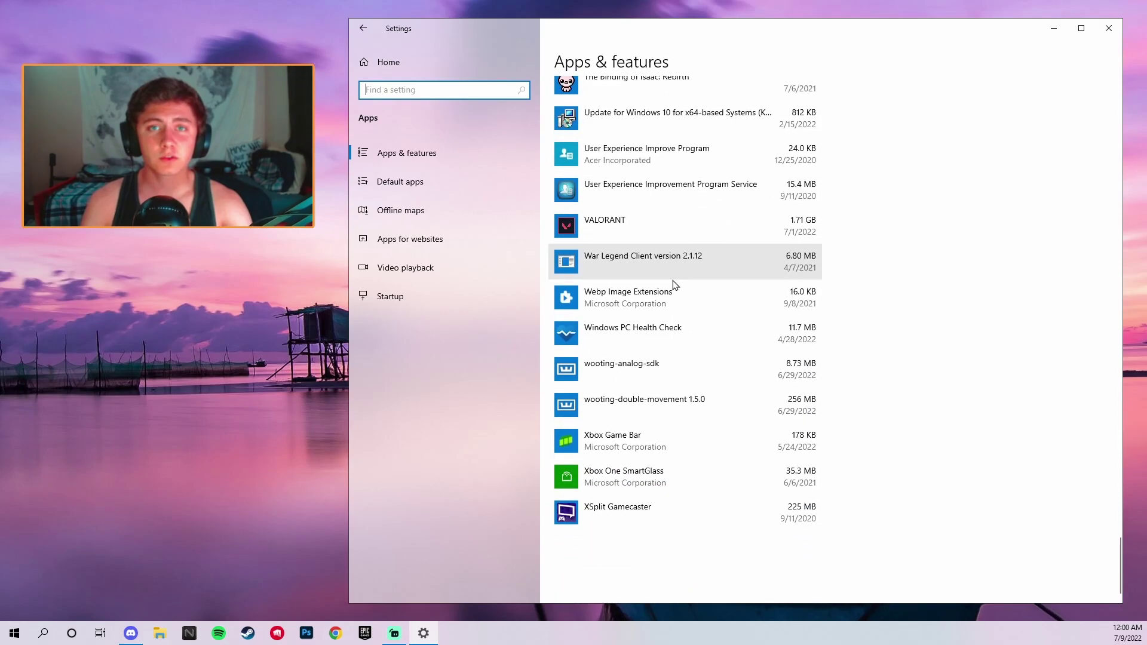
scroll(669, 284, "up", 20)
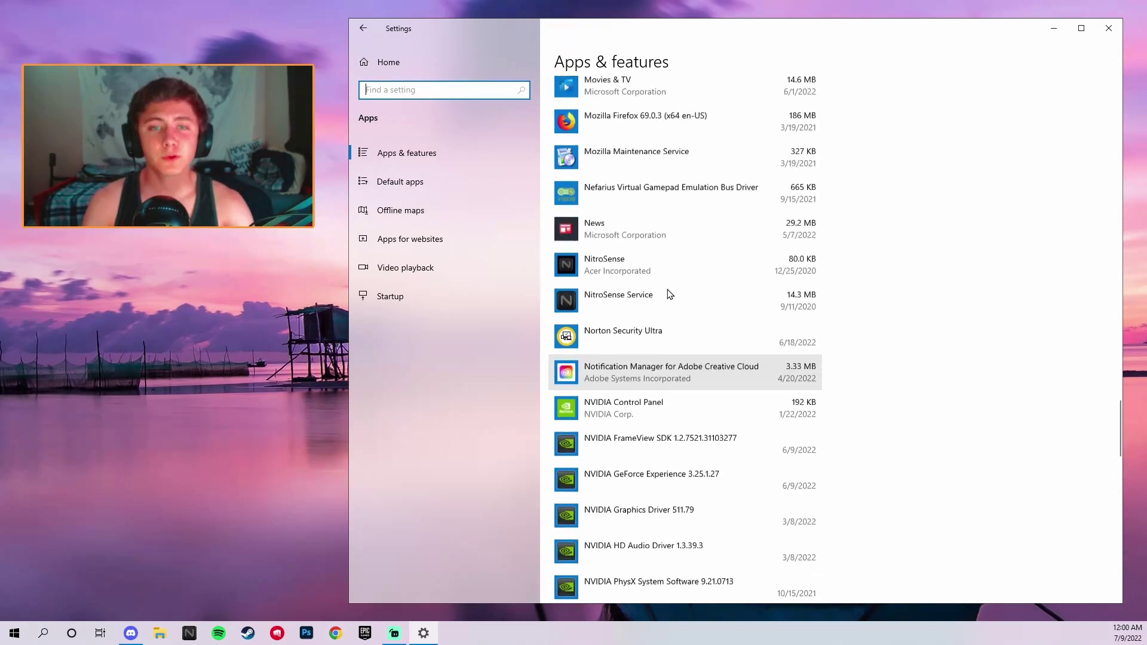
scroll(664, 282, "up", 20)
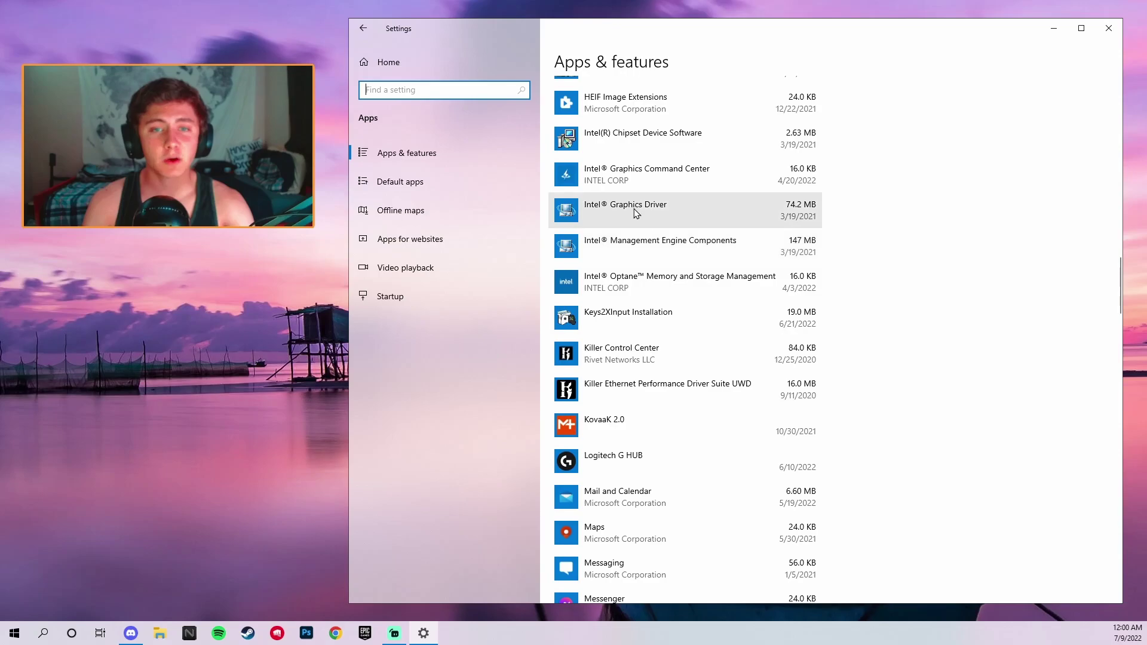
scroll(636, 213, "up", 20)
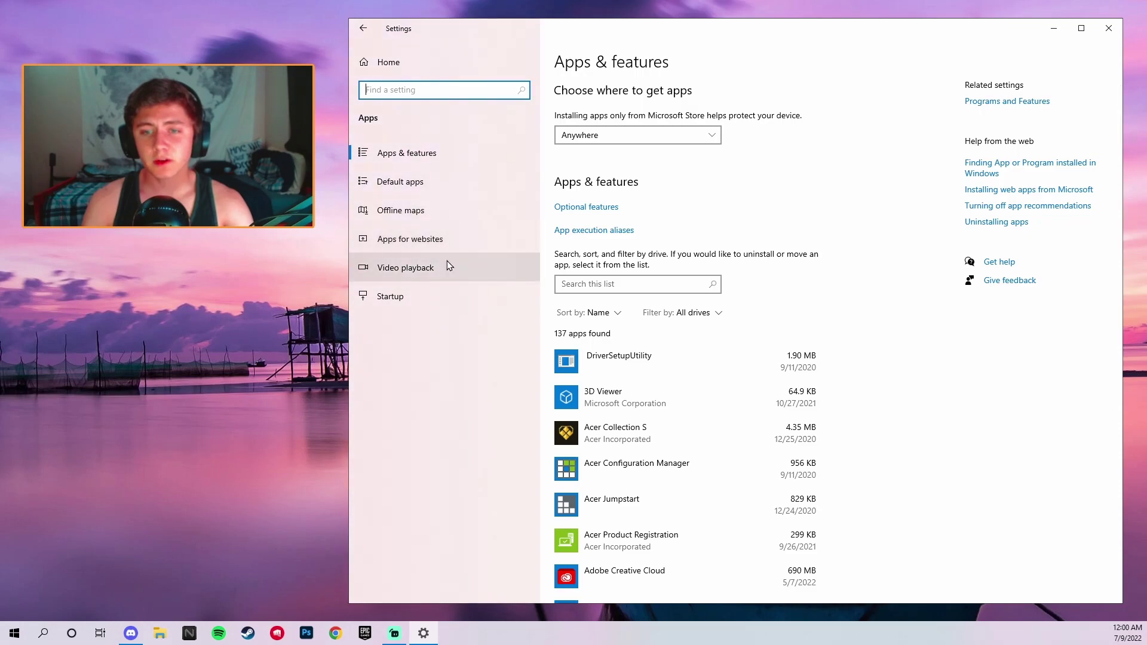
Confirm automatic video enhancement is off under Video playback, then return to Settings home.
left_click(457, 265)
scroll(619, 289, "down", 1)
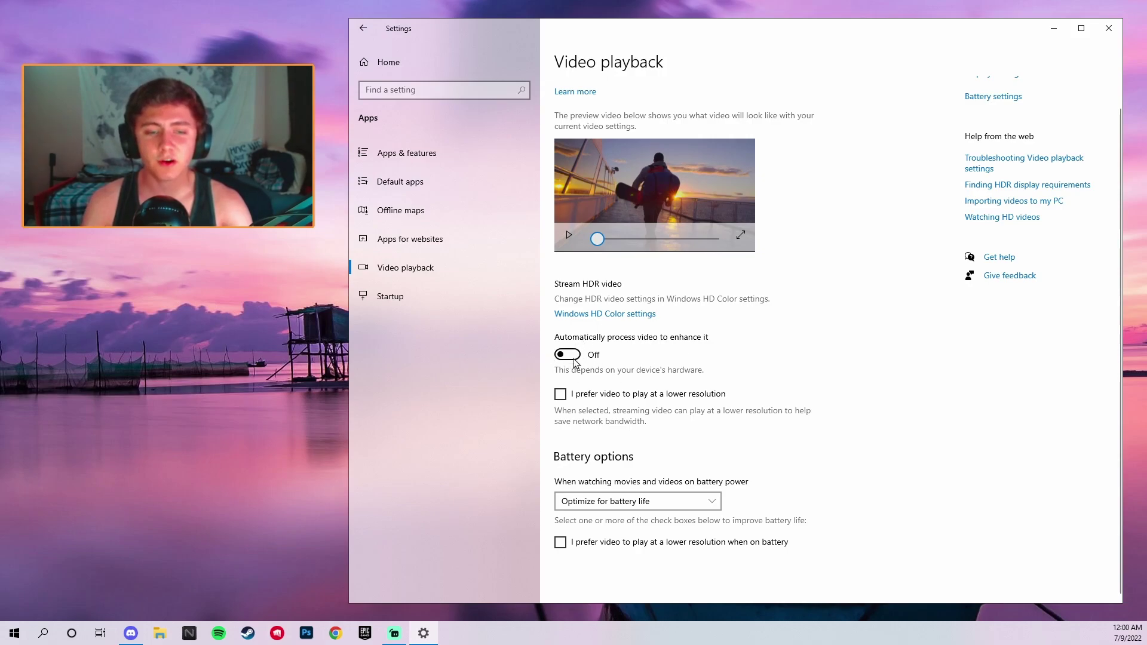
scroll(661, 366, "up", 1)
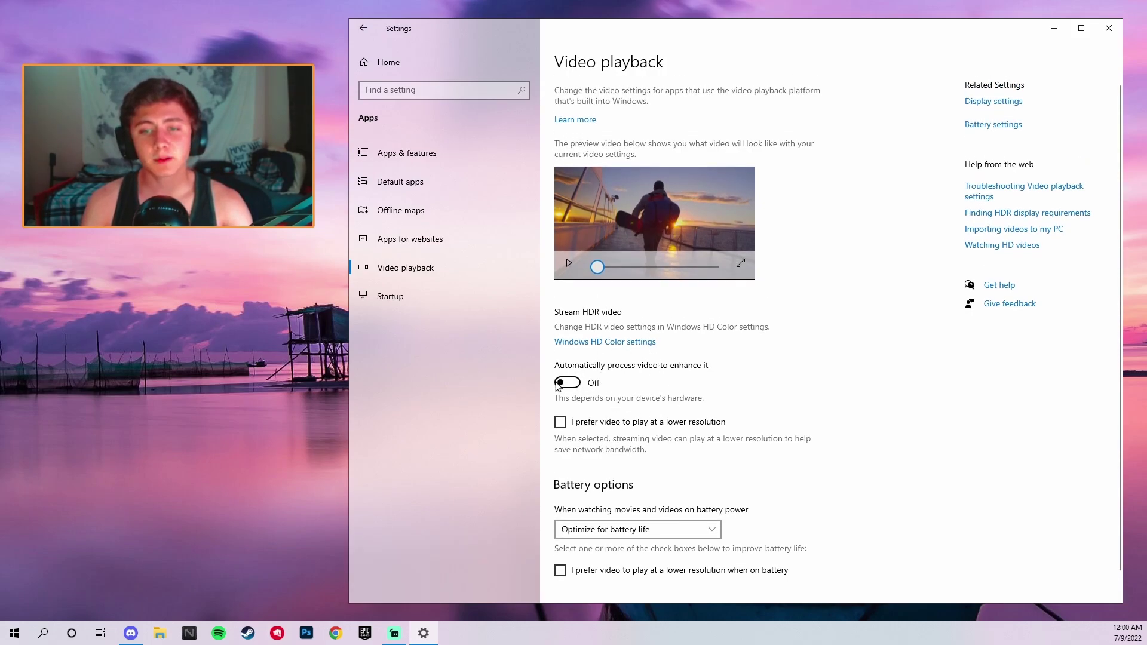
left_click(363, 32)
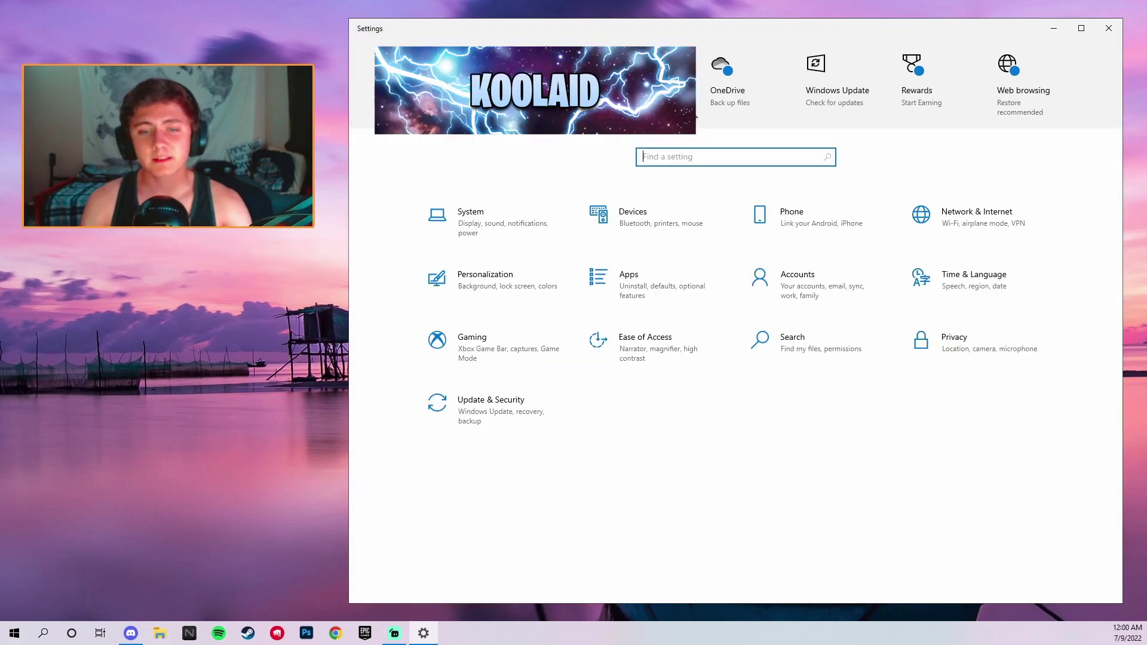
Check Gaming settings: background recording off in Captures, Game Mode on, then return home.
left_click(504, 361)
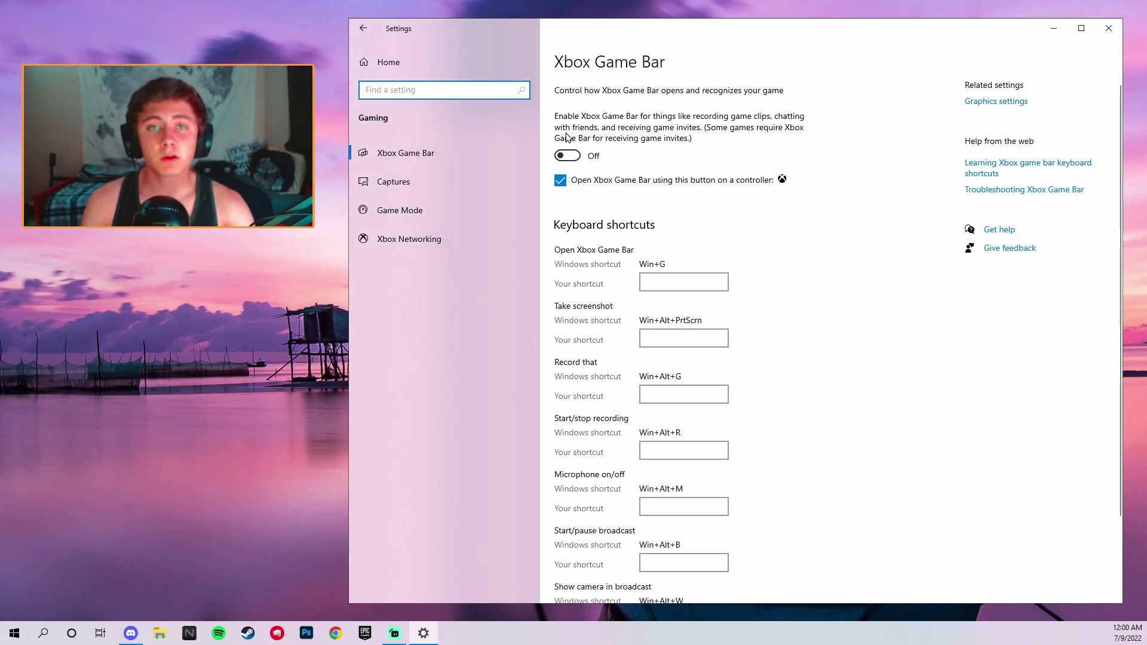
left_click(433, 179)
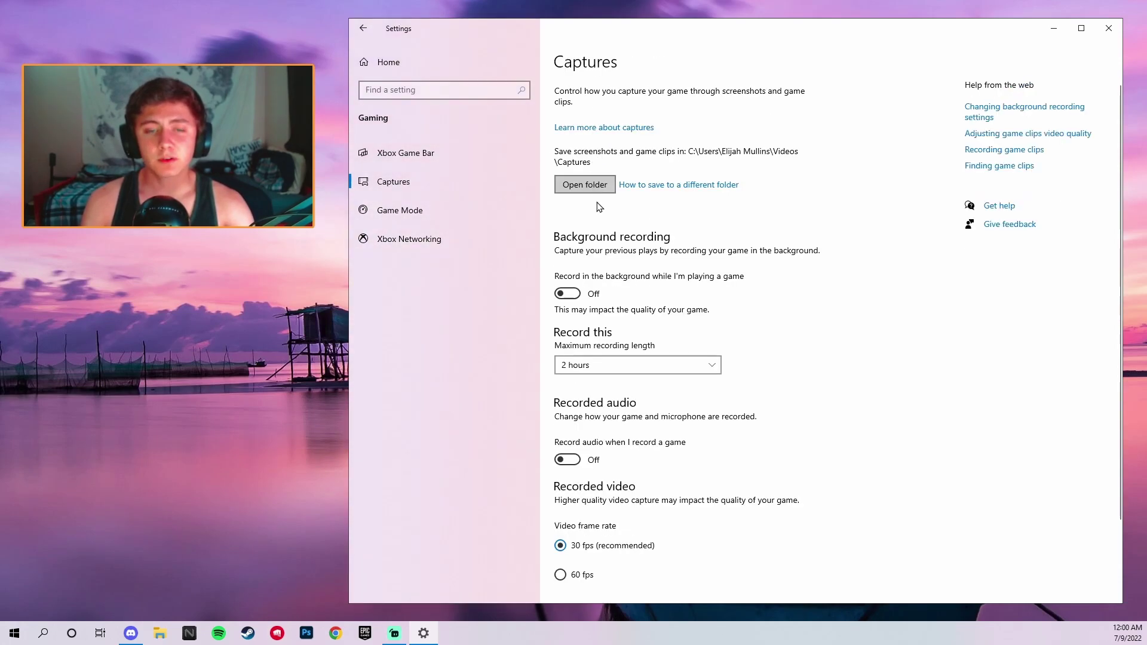
scroll(565, 294, "down", 2)
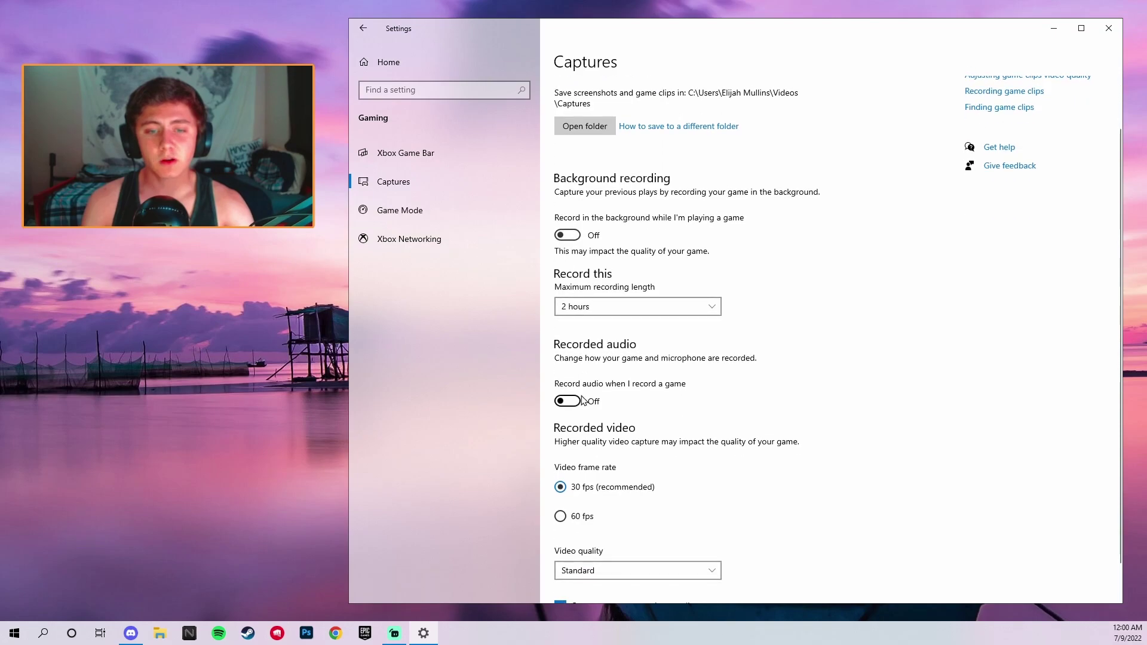
scroll(585, 416, "down", 1)
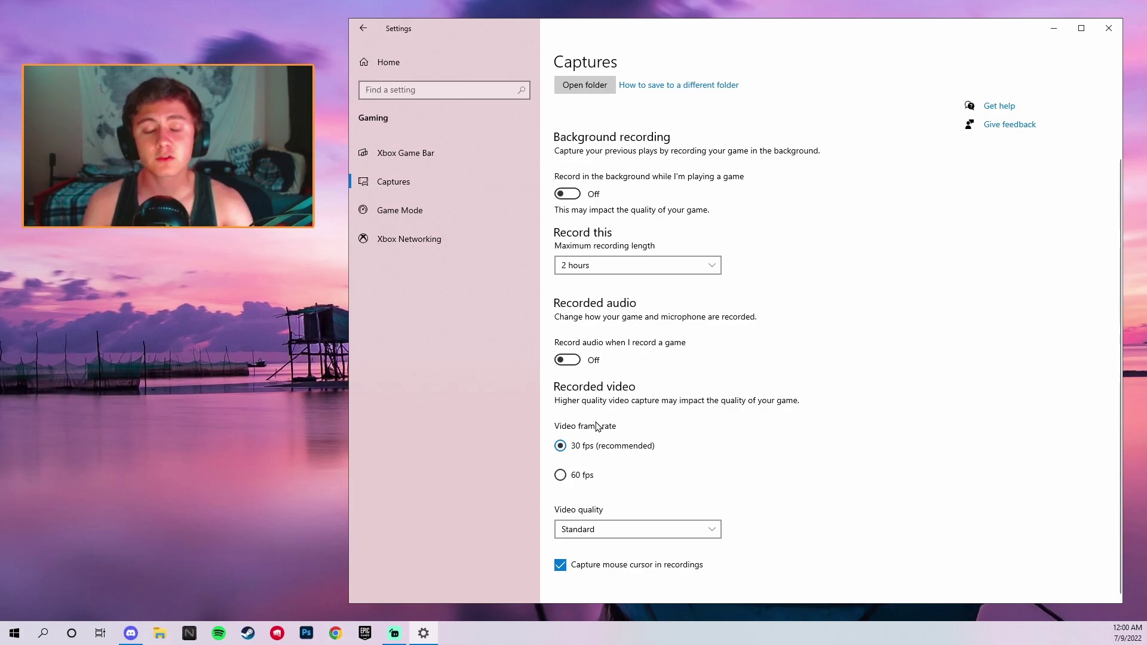
left_click(409, 213)
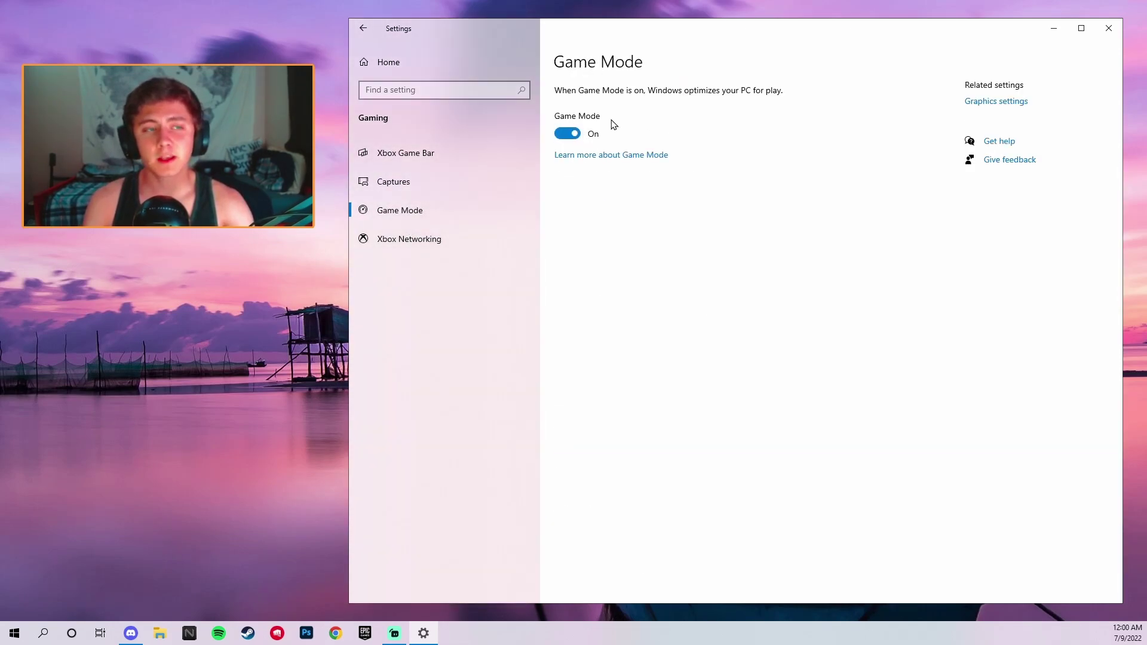
left_click(364, 31)
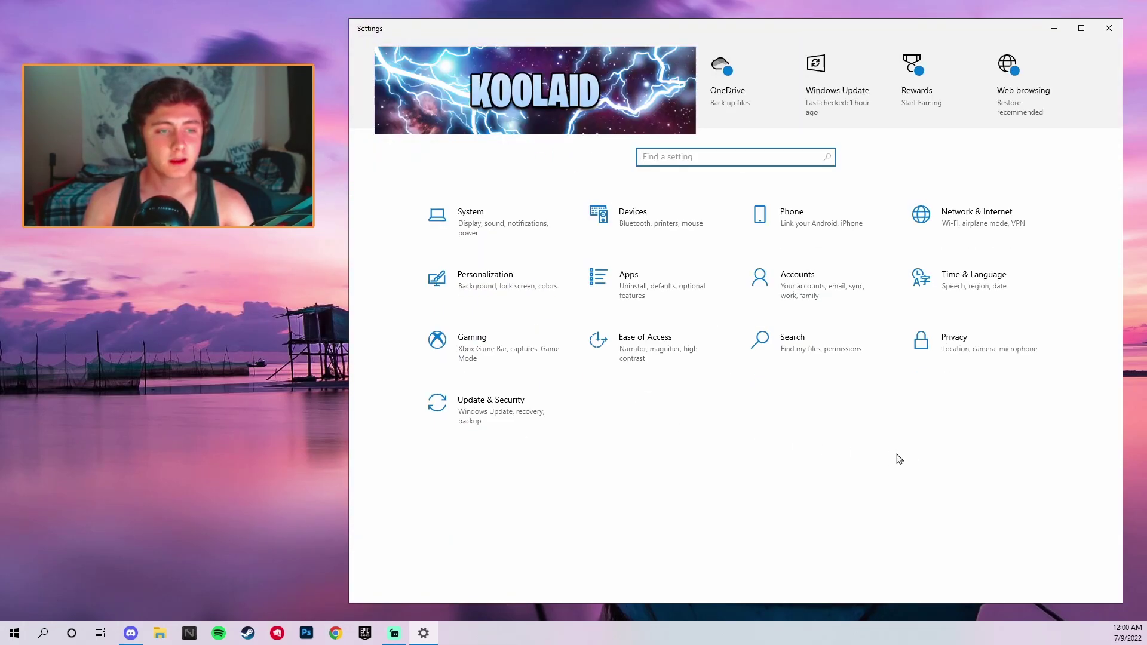
Review Windows Update, which lists two pending Samsung updates, then return to Settings home.
left_click(518, 420)
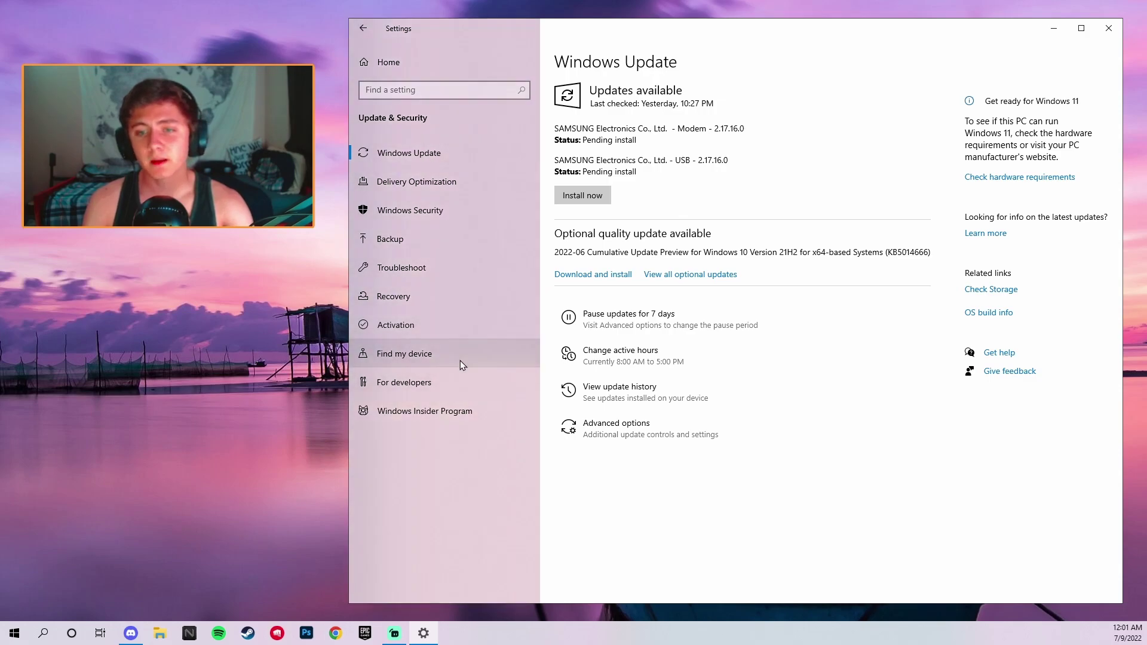
left_click(363, 28)
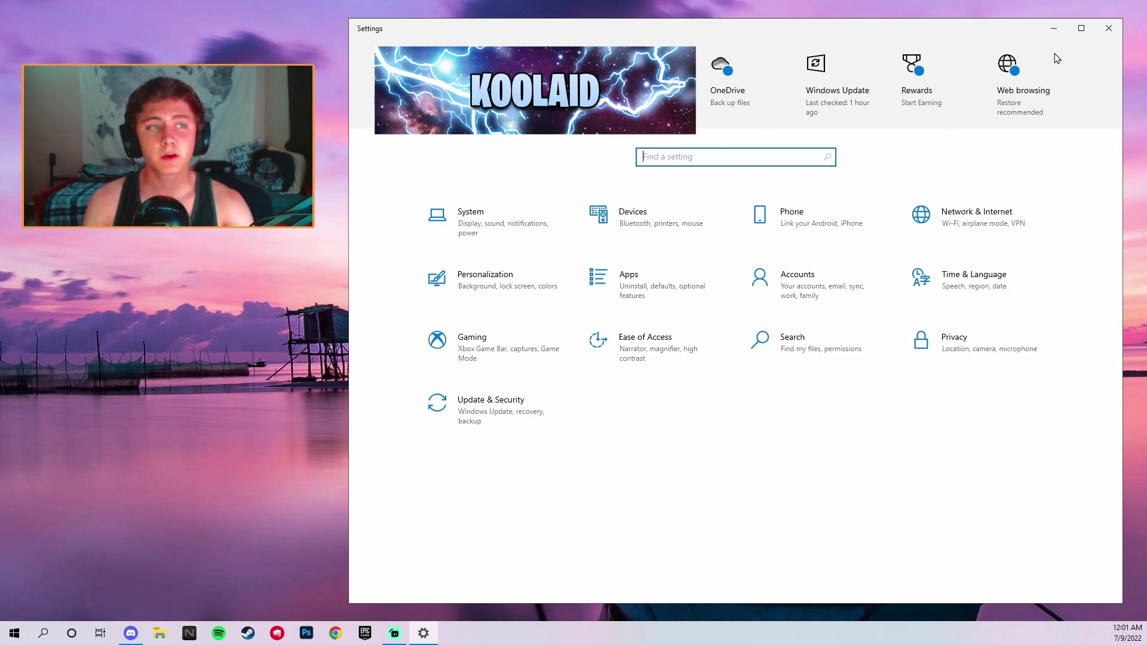
Close Settings and launch GeForce Experience by searching 'ni' in Windows Search.
left_click(1109, 28)
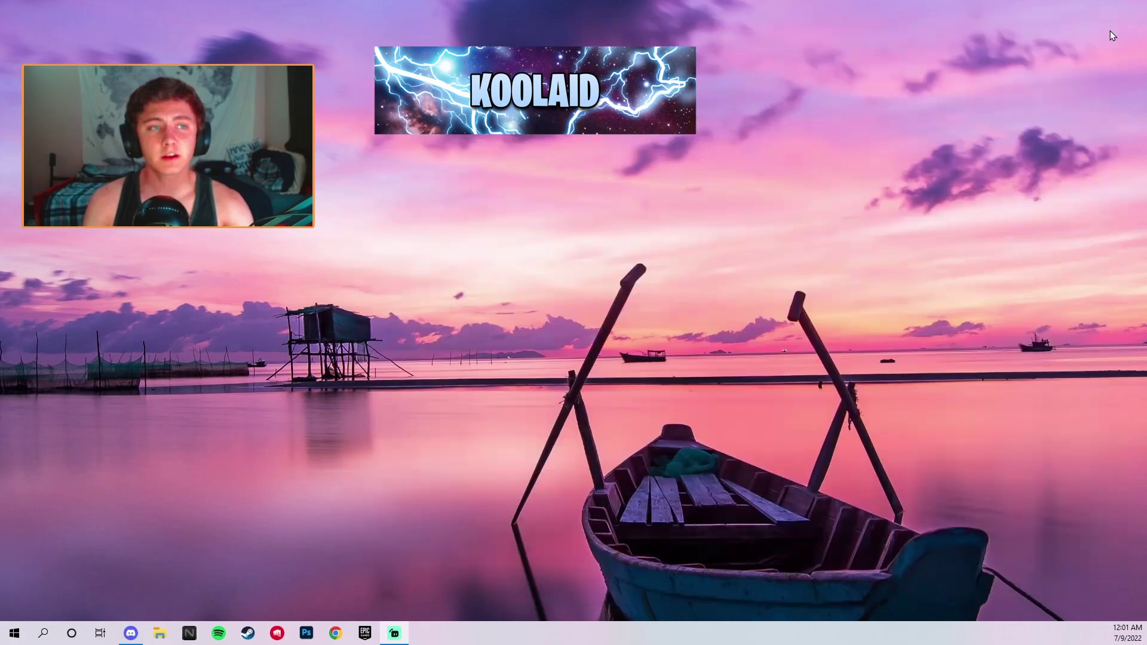
left_click(46, 632)
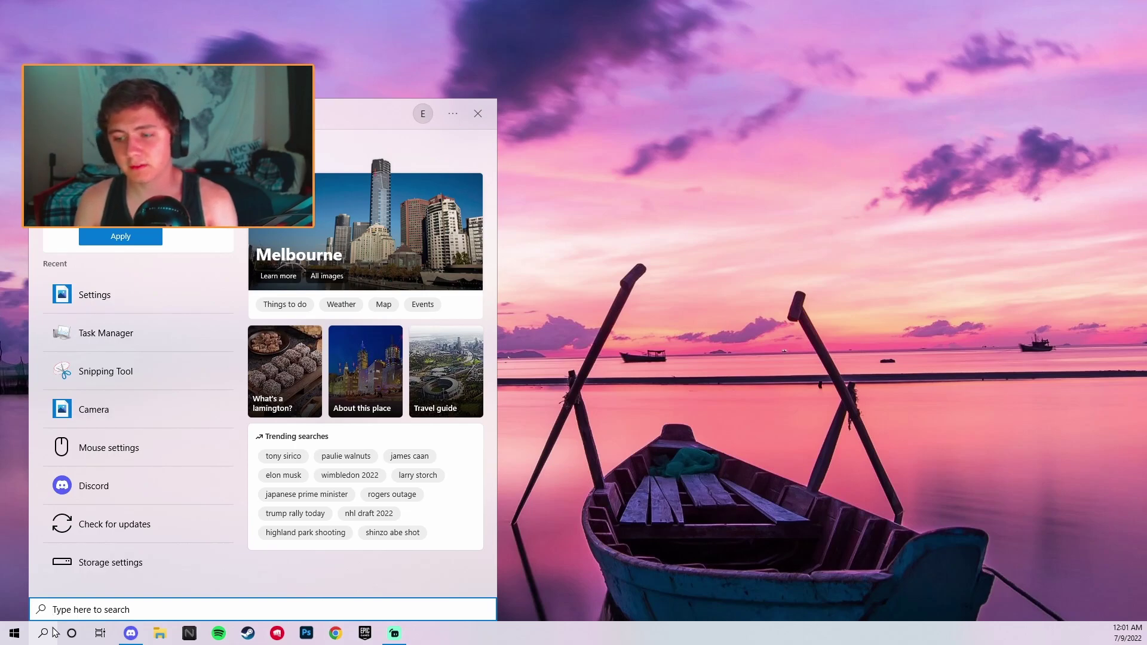
type("niva")
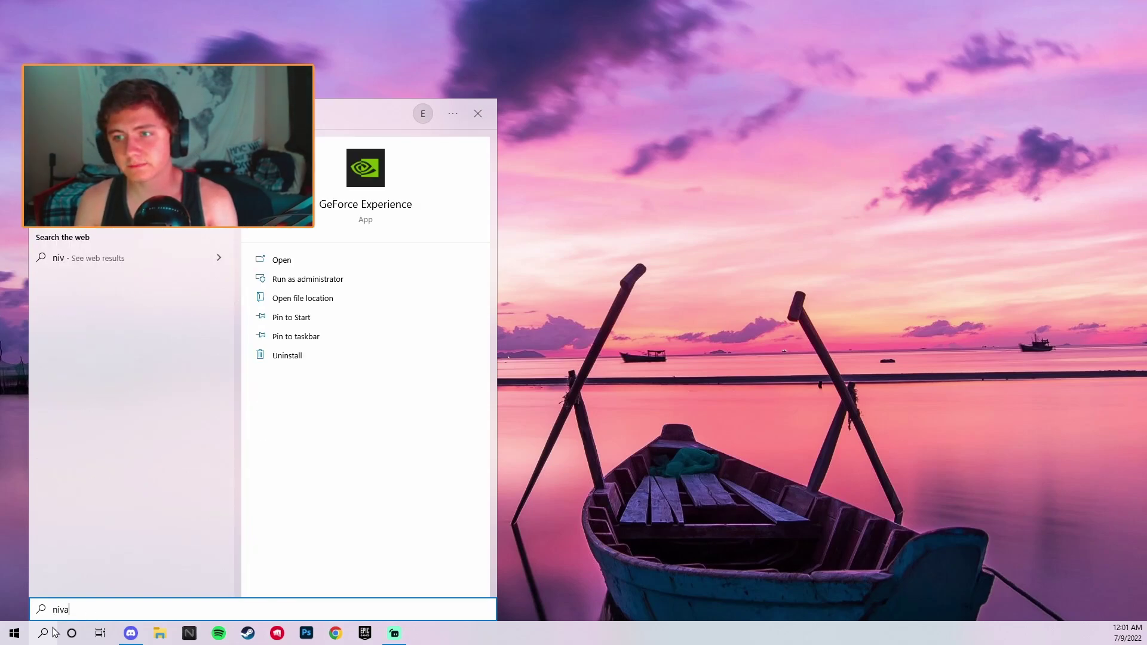
key("BackSpace")
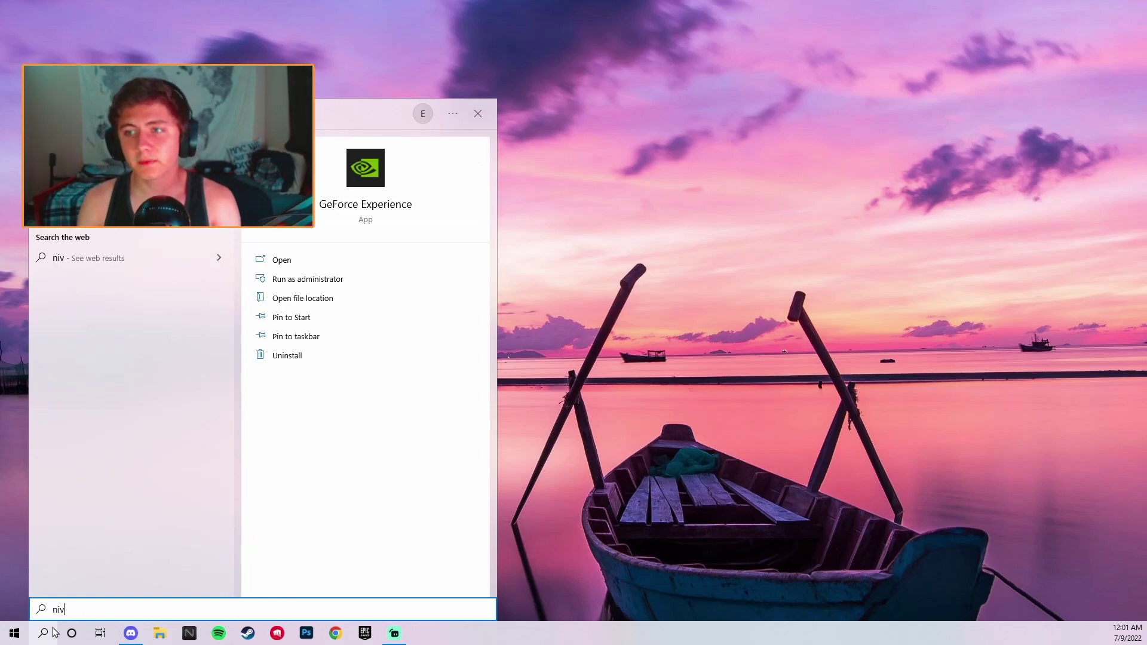
left_click(55, 632)
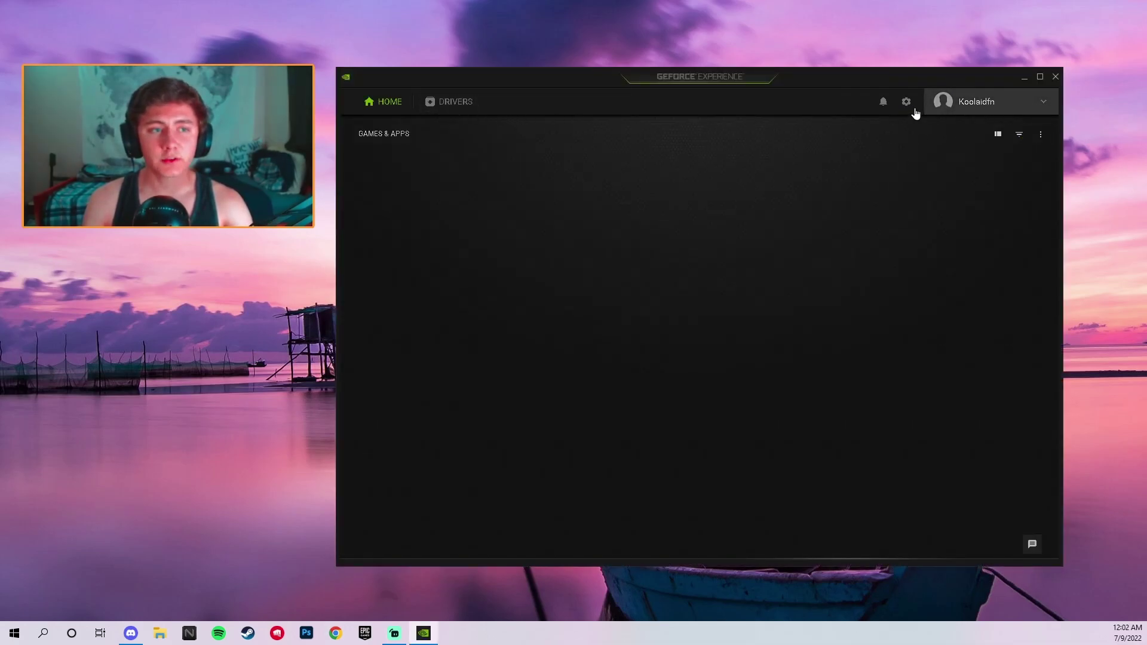
Check for driver updates in GeForce Experience, finding Game Ready Driver 516.59, then close it.
left_click(462, 102)
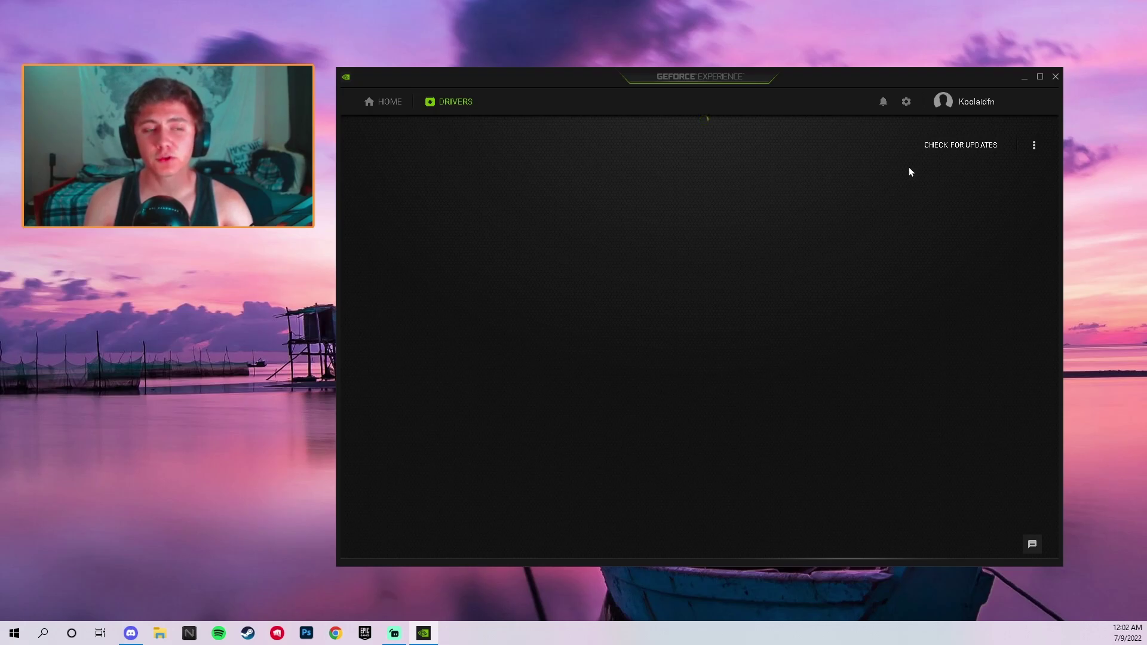
left_click(978, 147)
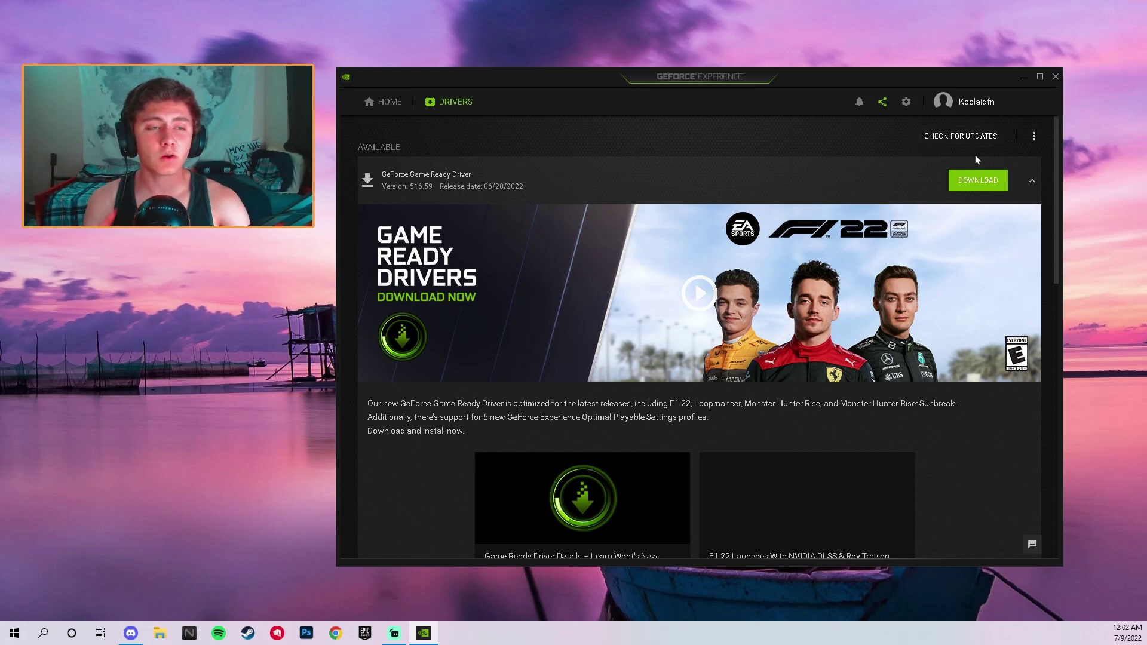
left_click(1055, 77)
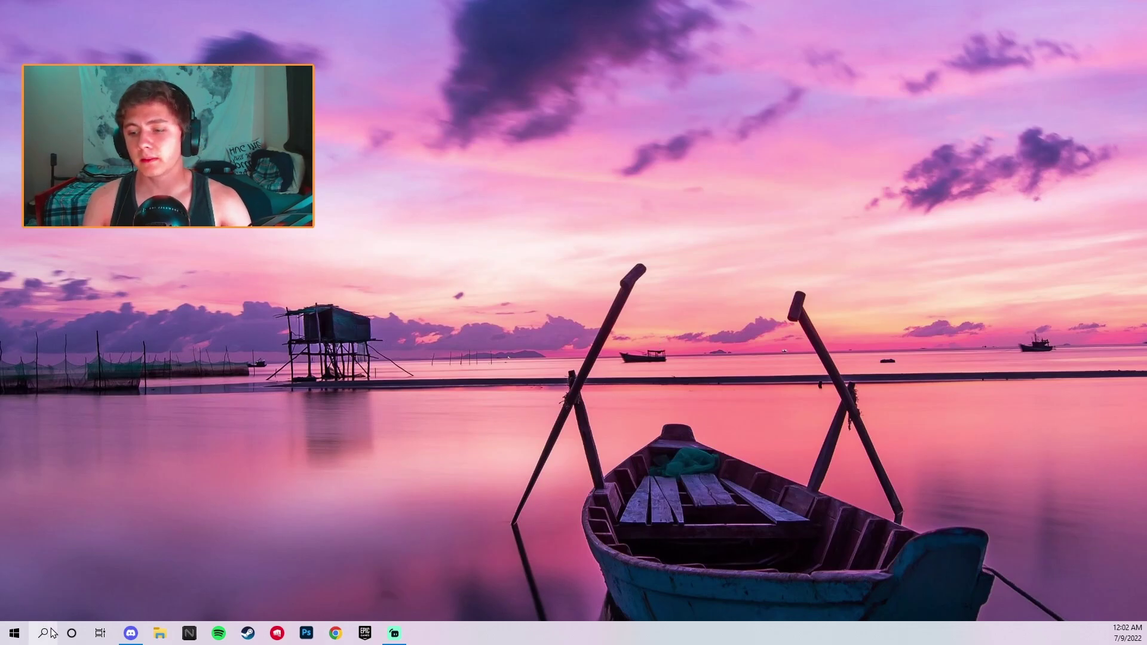